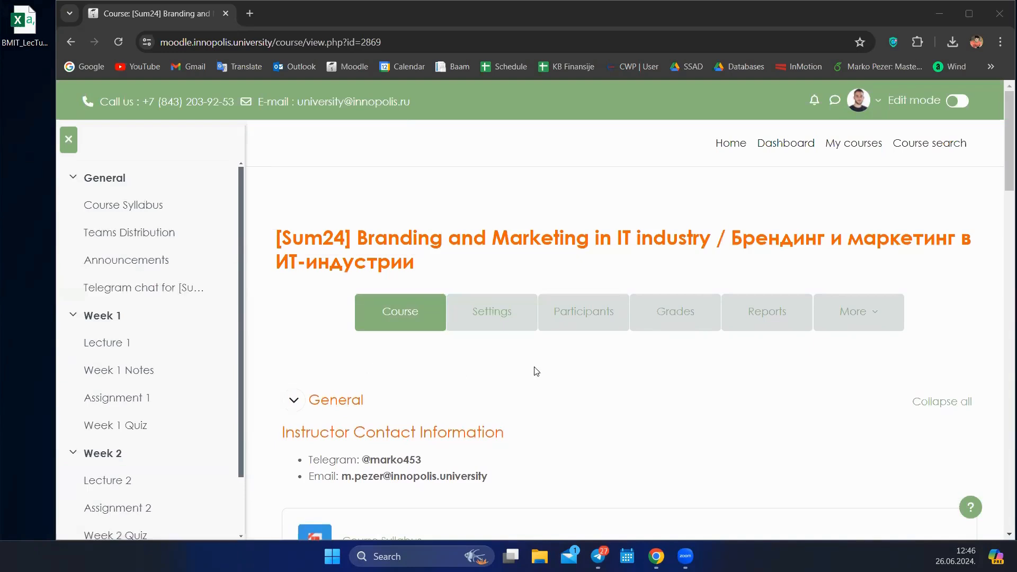
- Turn on editing for the course and start adding an Attendance activity to the General section
click(957, 101)
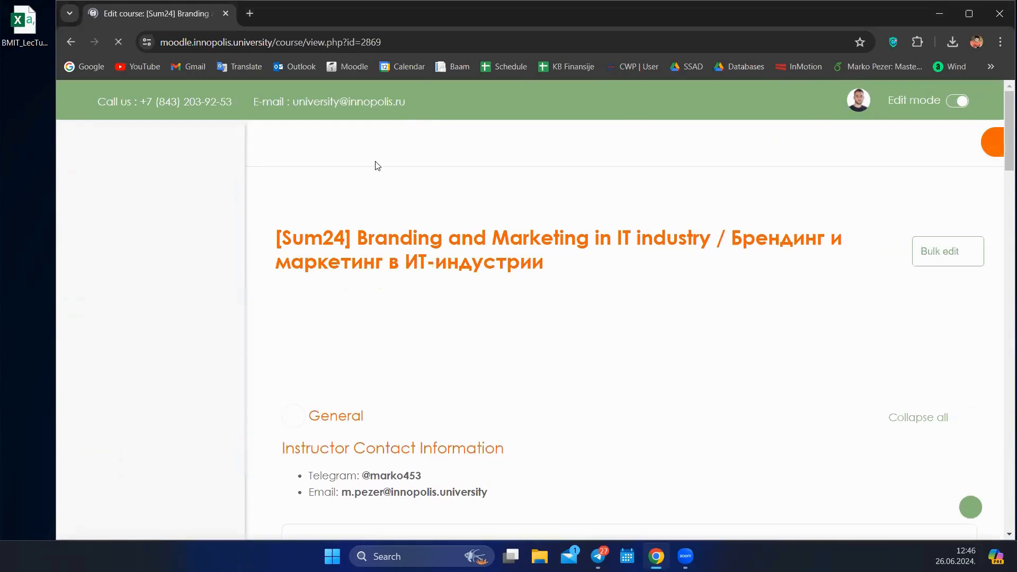
scroll(395, 334, down, 4)
scroll(397, 351, down, 5)
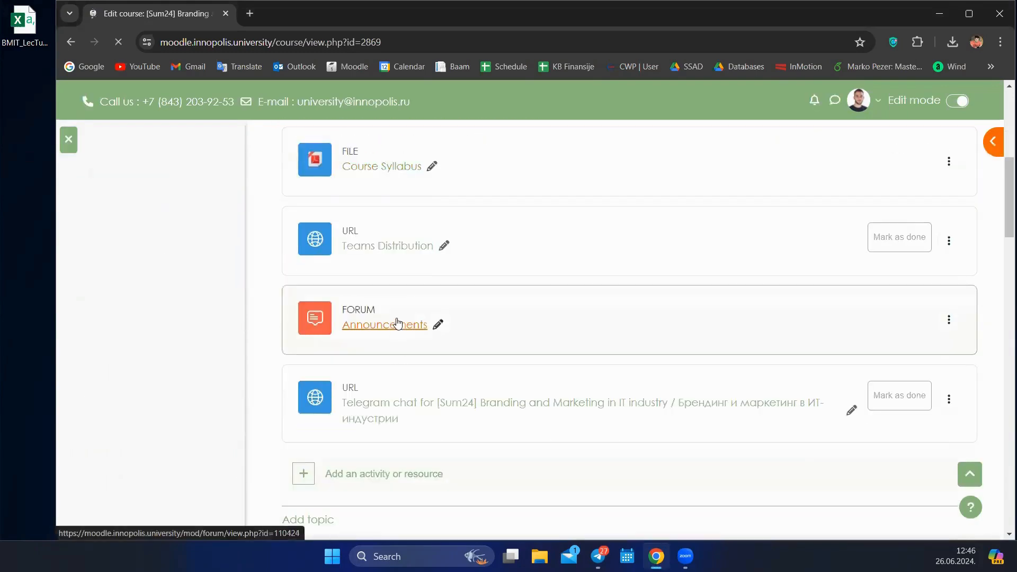
scroll(386, 342, up, 5)
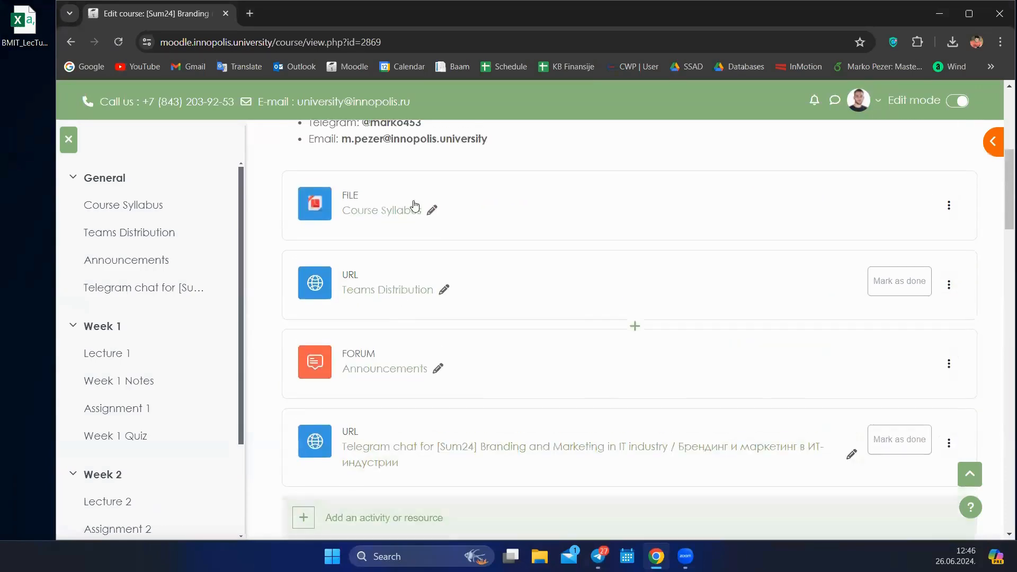
scroll(360, 265, down, 5)
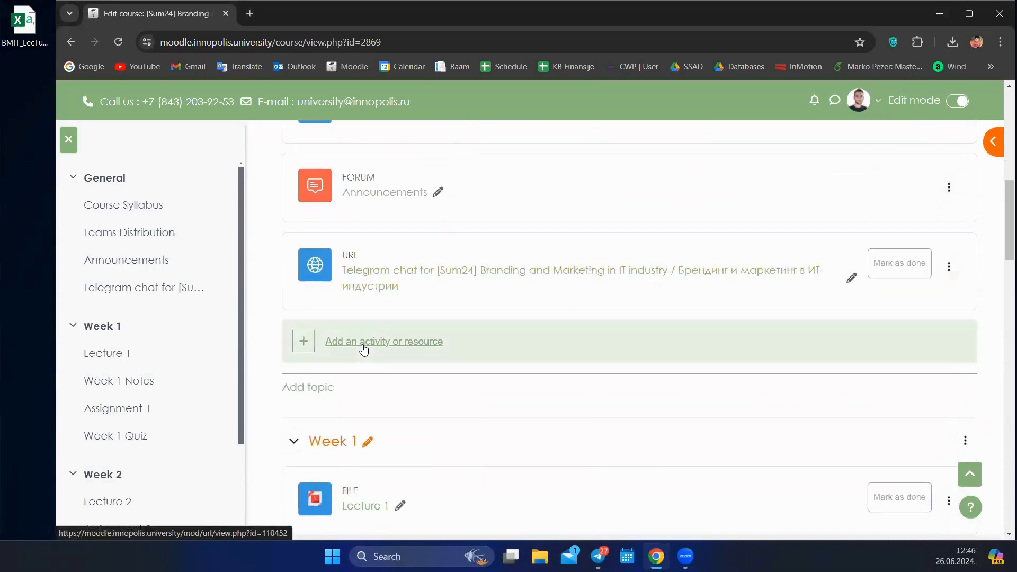
click(365, 342)
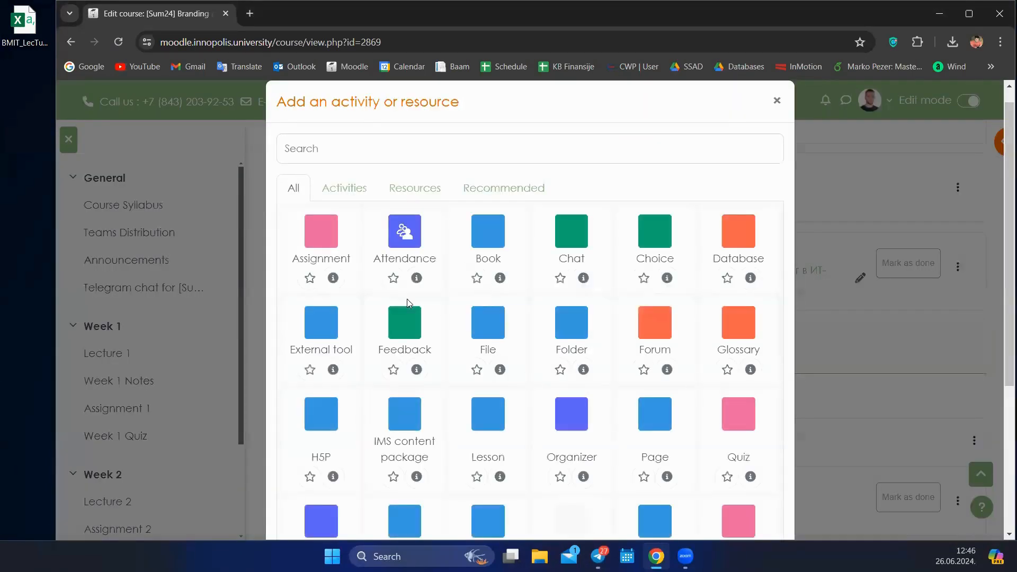
click(410, 261)
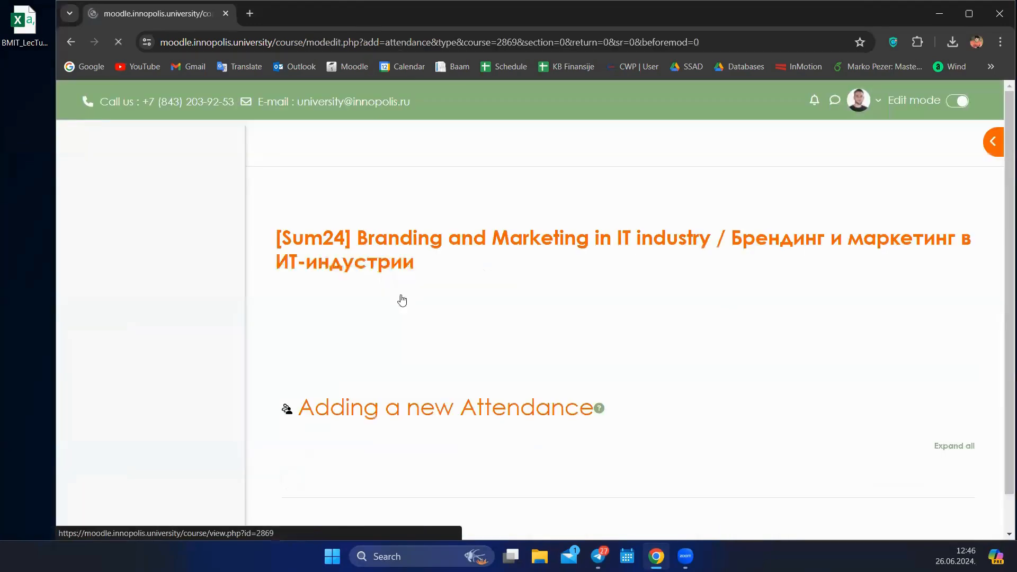
- Review the name, description and grade settings of the new Attendance activity
scroll(445, 355, down, 3)
scroll(463, 344, down, 2)
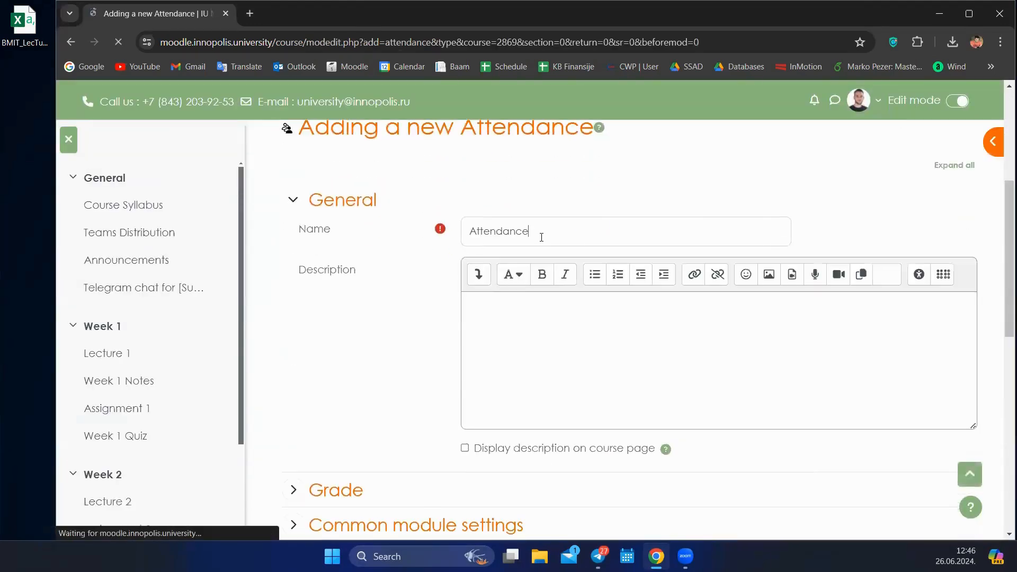
scroll(540, 234, down, 2)
scroll(513, 277, down, 1)
scroll(424, 344, up, 1)
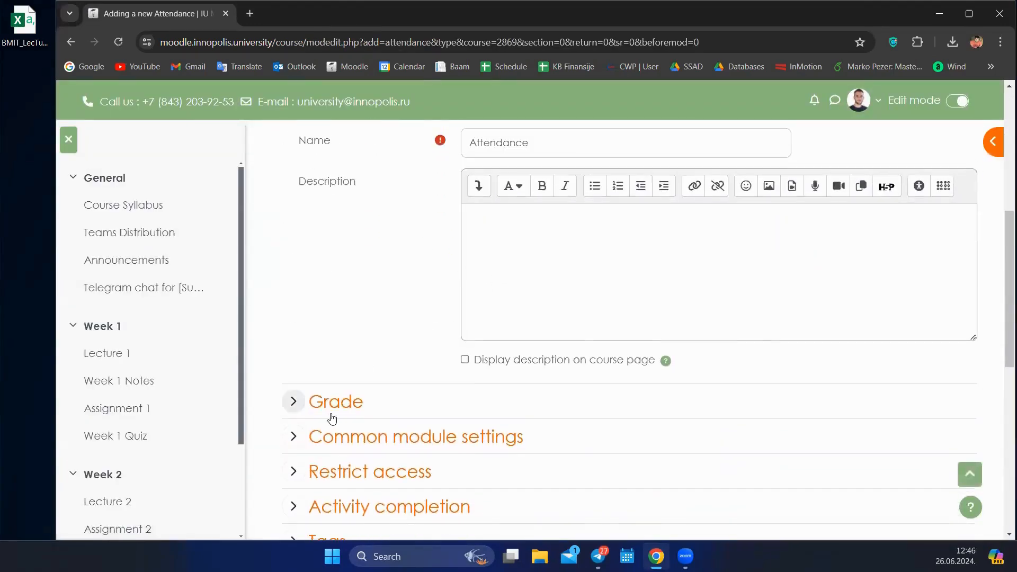
click(333, 409)
click(332, 409)
click(333, 403)
scroll(391, 354, down, 5)
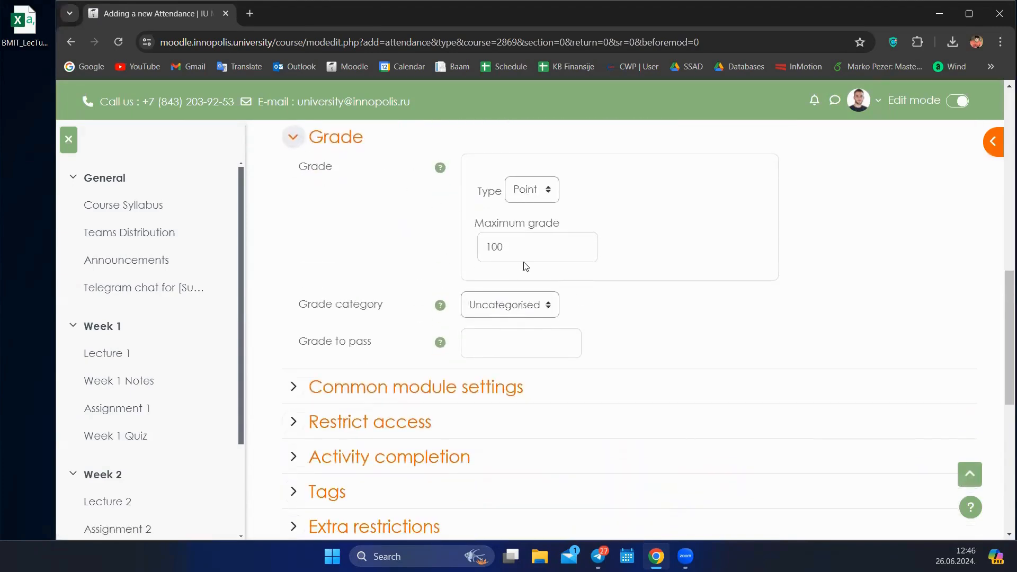
click(334, 138)
- Check the common module settings and keep the availability at Show on course page
click(359, 179)
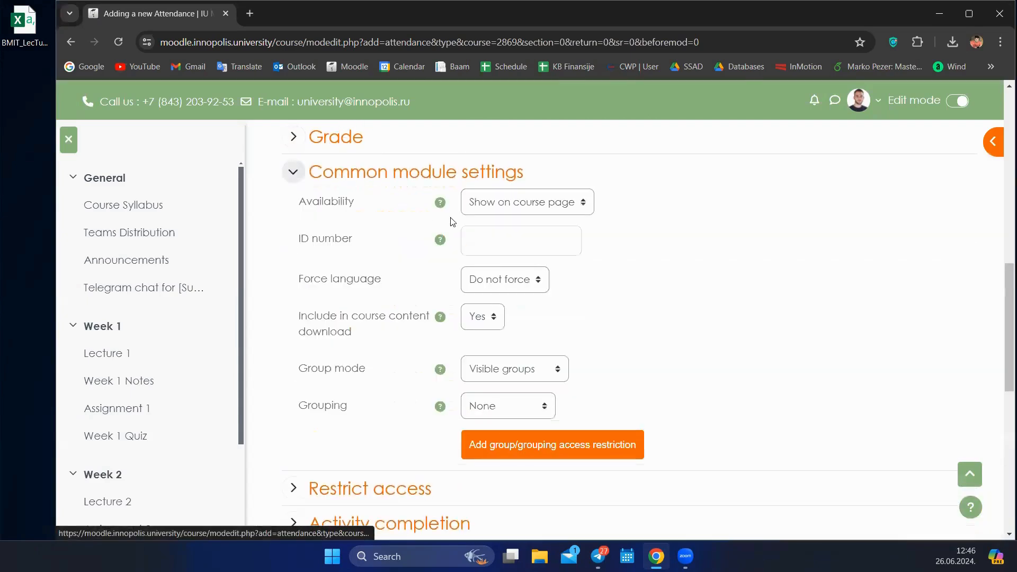
click(539, 206)
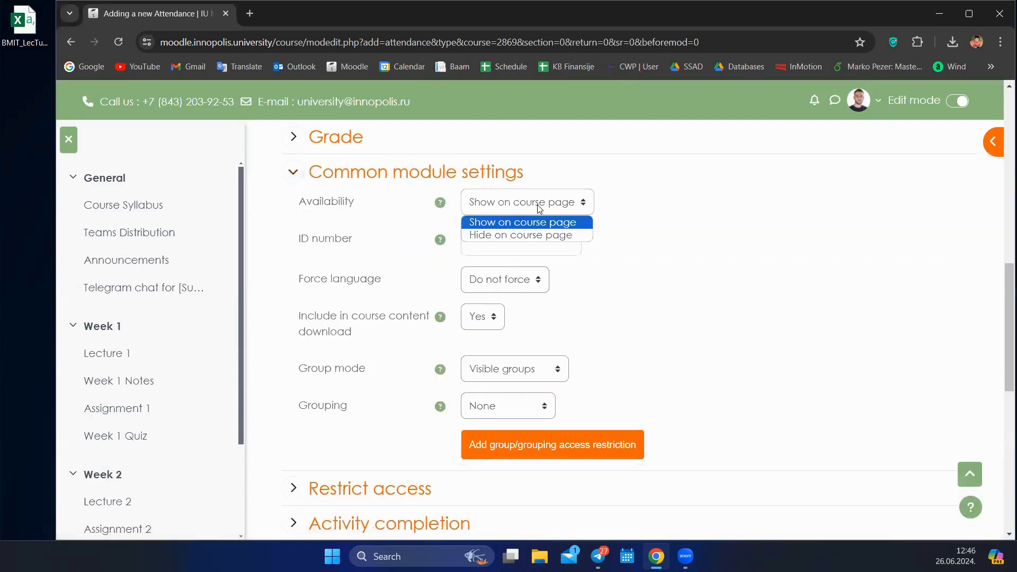
click(530, 222)
click(352, 171)
scroll(408, 305, down, 1)
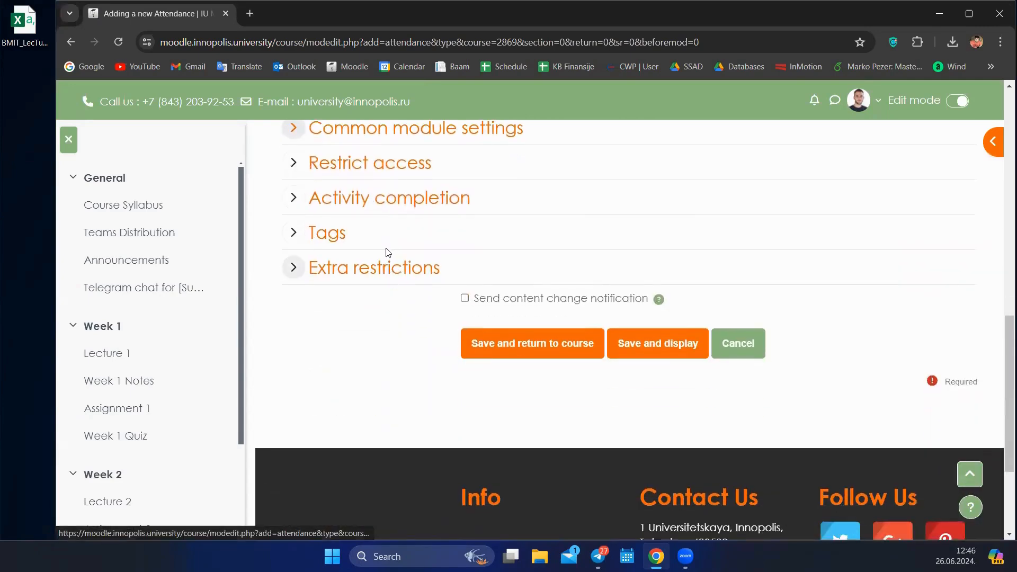
- Save and display the new Attendance activity, continuing past the grade recalculation
scroll(386, 254, up, 1)
click(671, 388)
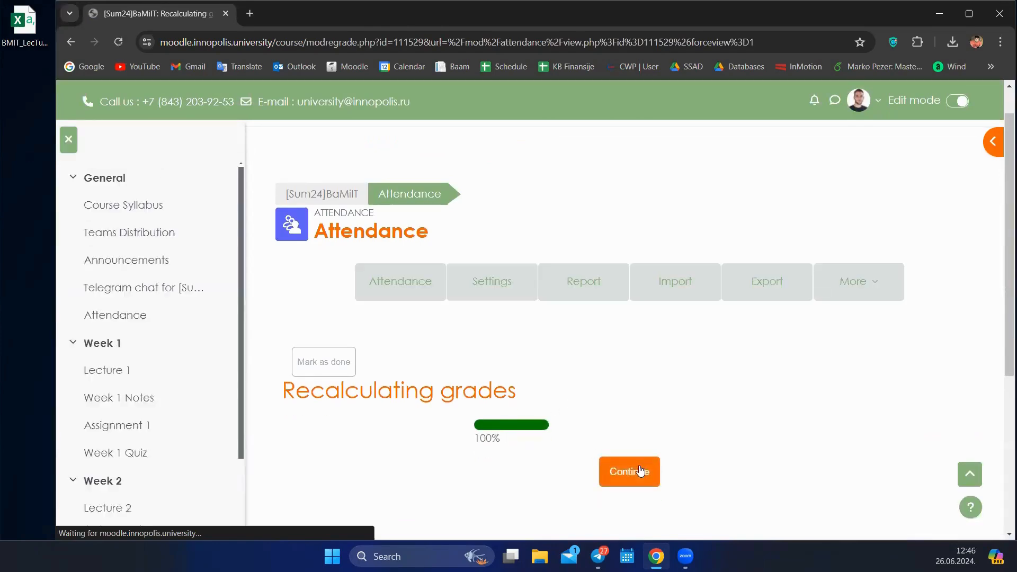
click(614, 430)
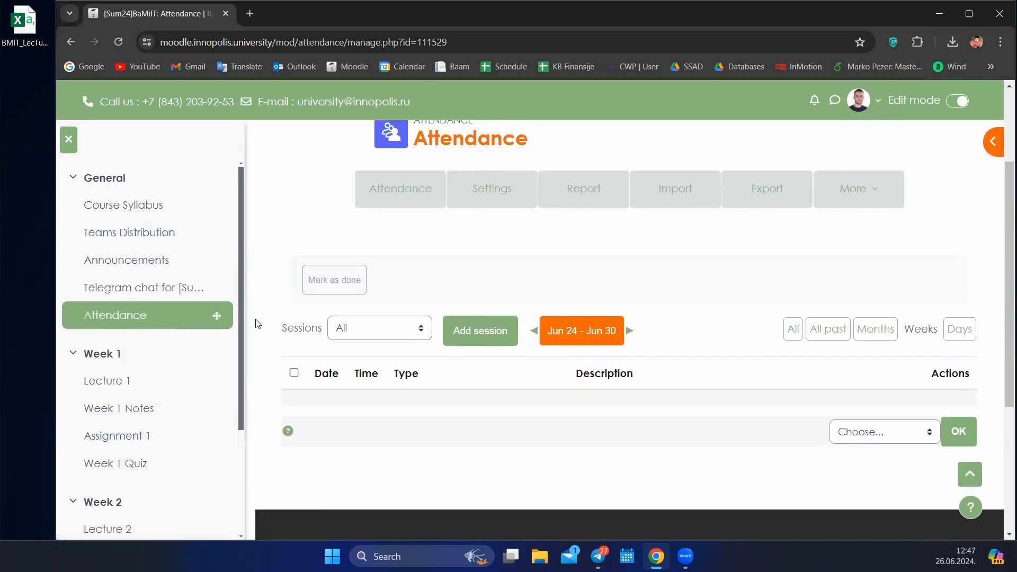
- Start adding a new session to the Attendance activity
scroll(542, 339, down, 3)
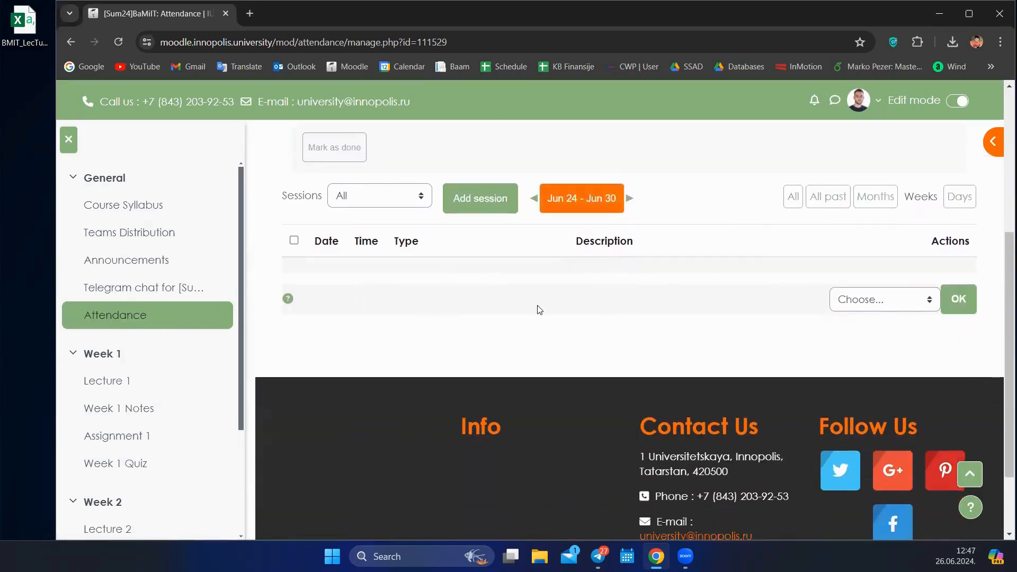
scroll(475, 342, up, 1)
scroll(475, 341, up, 2)
scroll(447, 413, up, 1)
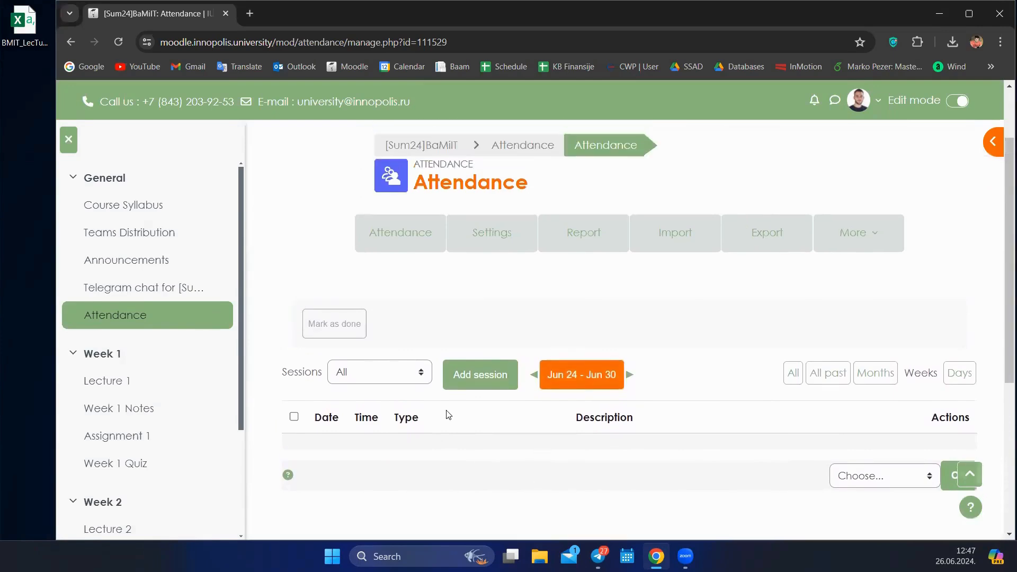
scroll(418, 381, down, 2)
click(489, 286)
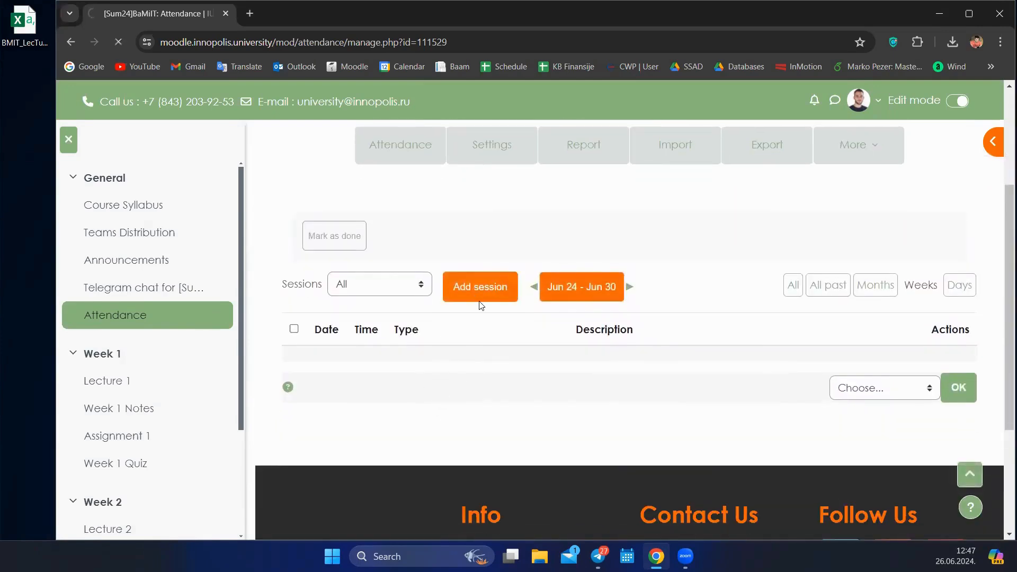
scroll(467, 366, down, 5)
scroll(468, 346, down, 3)
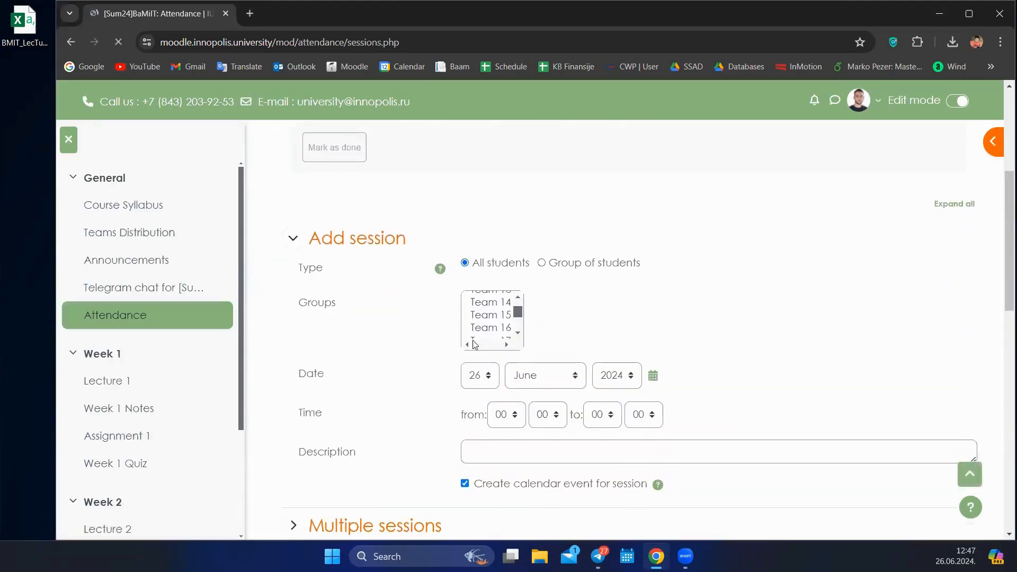
scroll(427, 351, up, 1)
scroll(504, 361, up, 3)
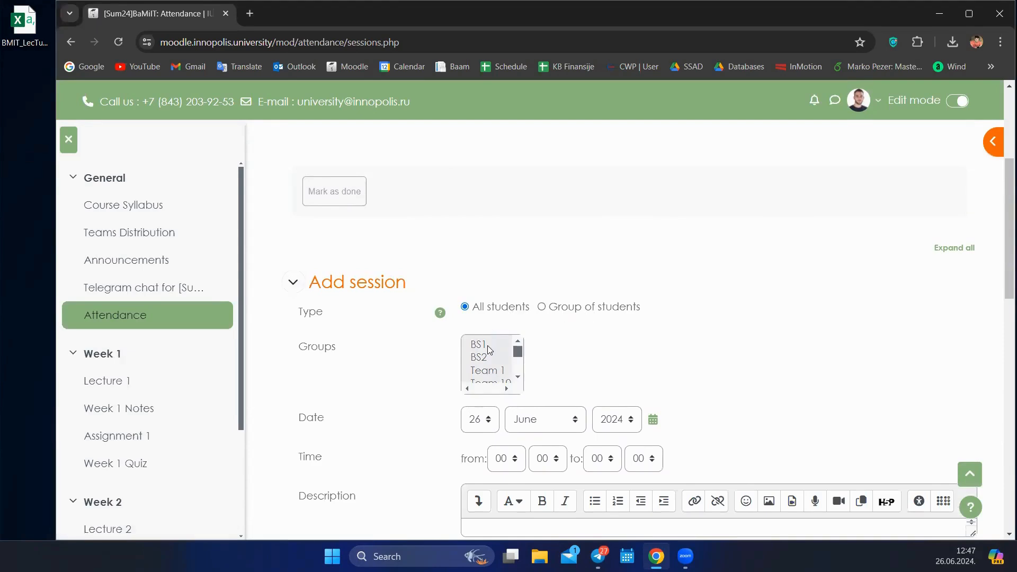
- Try the Group of students session type with groups BS1 and BS2, and return the type to All students
click(574, 310)
scroll(501, 363, down, 2)
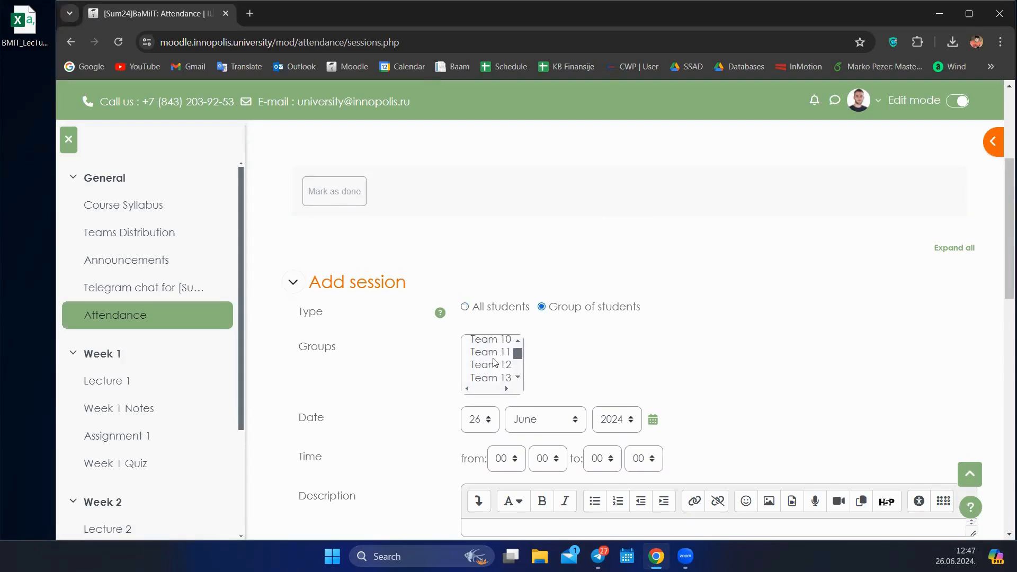
scroll(495, 365, up, 2)
click(488, 345)
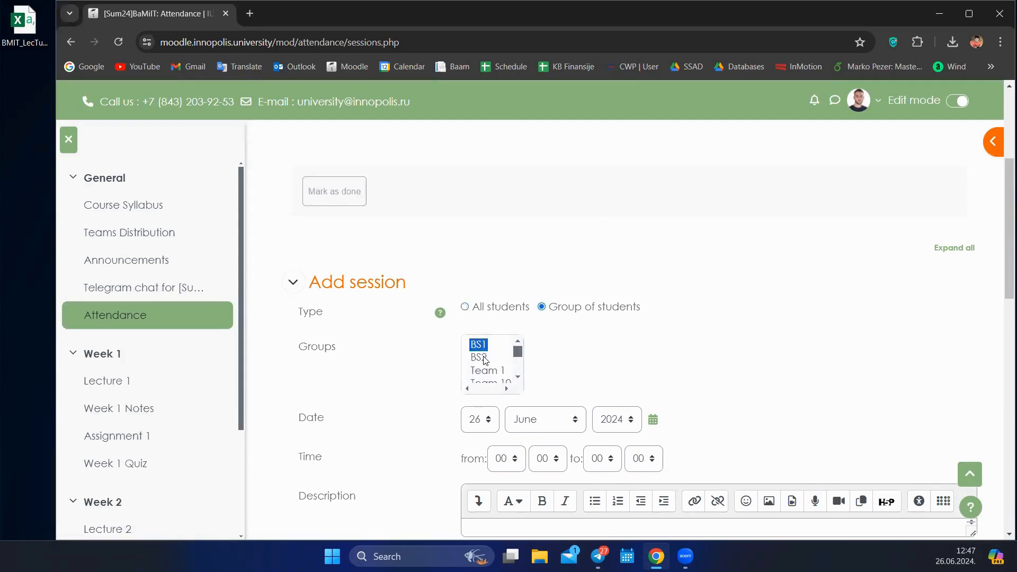
click(484, 362)
click(483, 345)
click(489, 306)
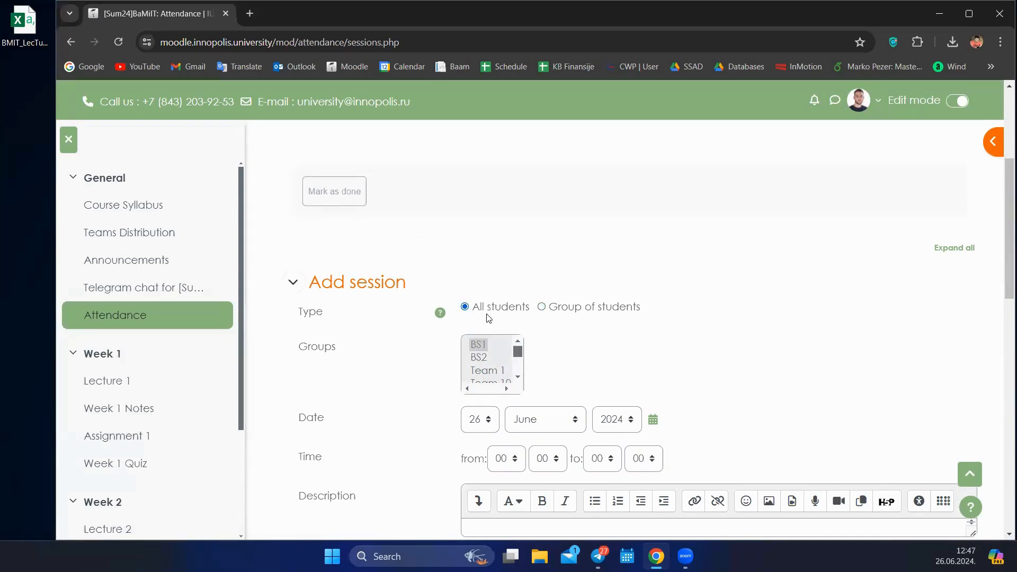
- Set the session date to 14 June 2024
scroll(489, 318, down, 2)
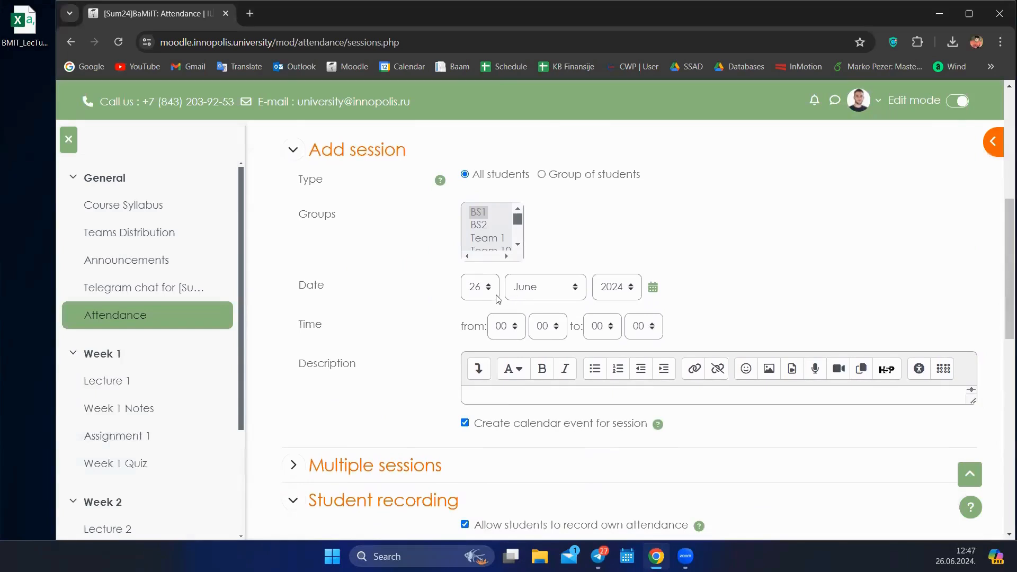
click(490, 289)
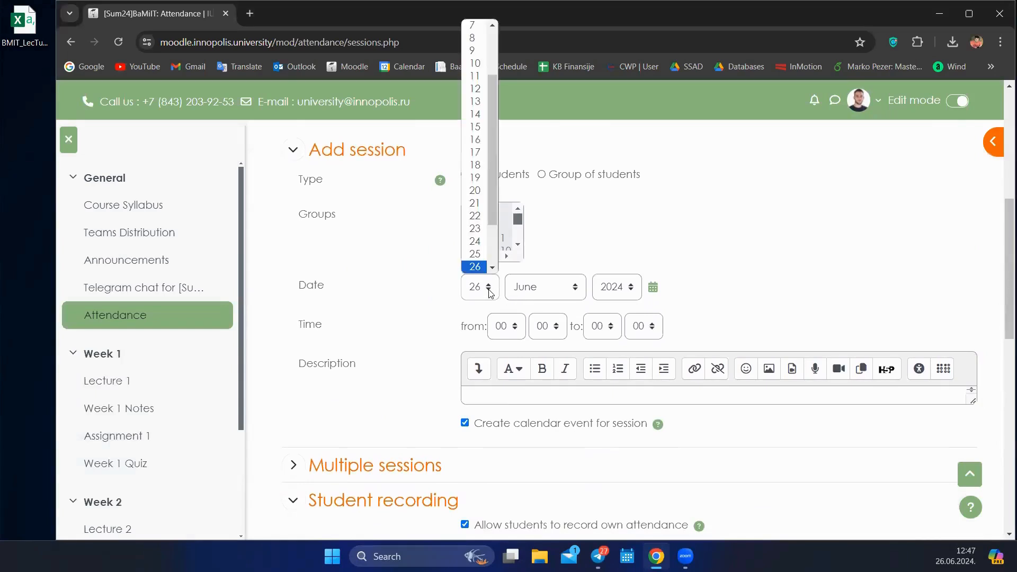
click(483, 116)
click(531, 294)
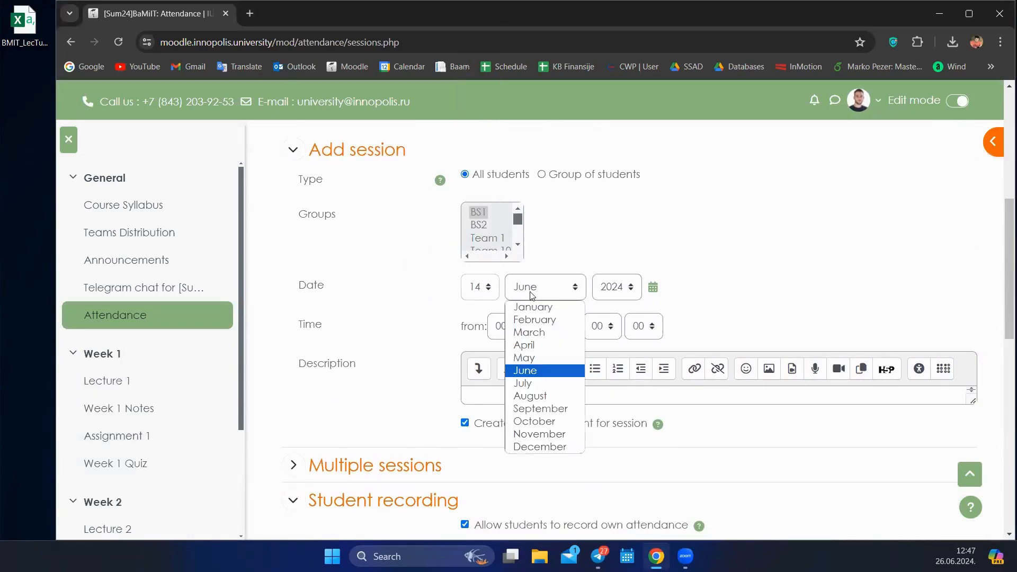
click(538, 374)
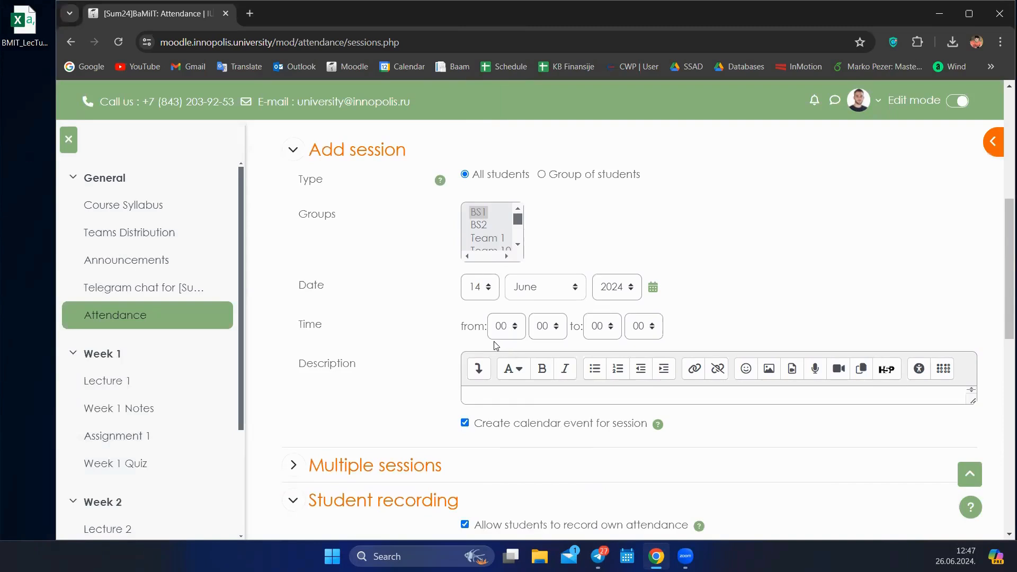
- Set the session's start time to 12:40
scroll(495, 345, down, 1)
click(506, 281)
click(504, 185)
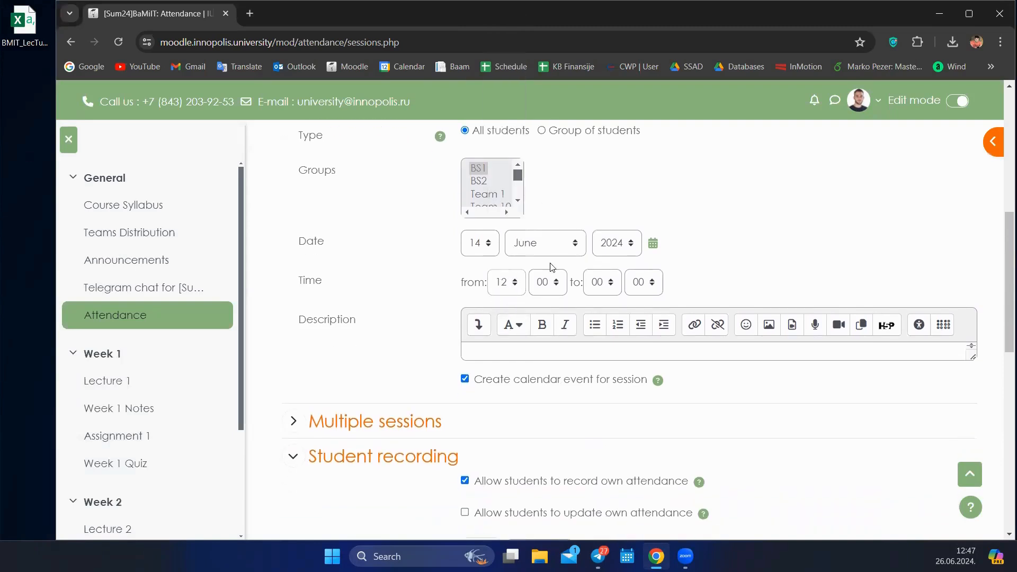
click(547, 285)
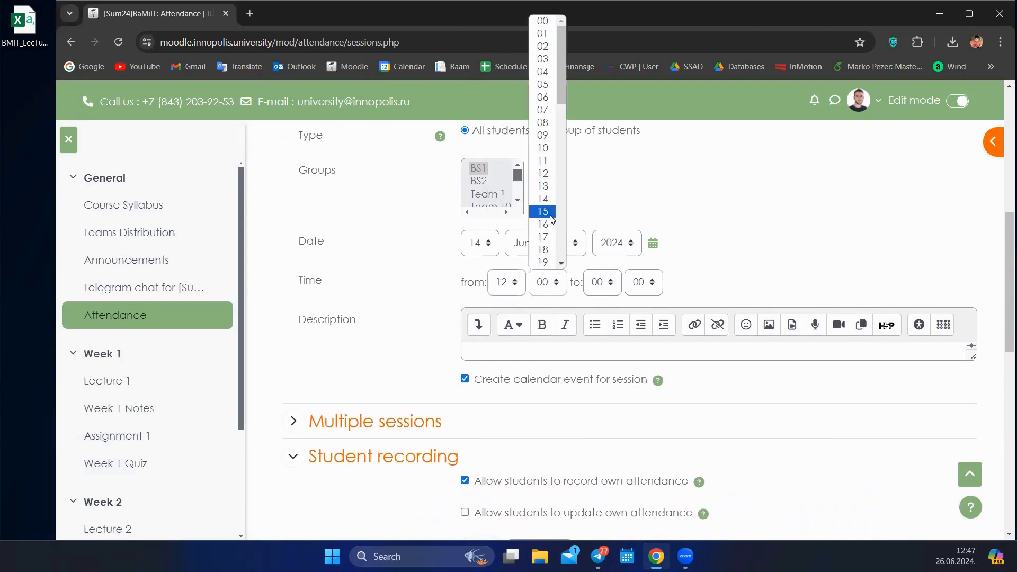
scroll(550, 234, down, 5)
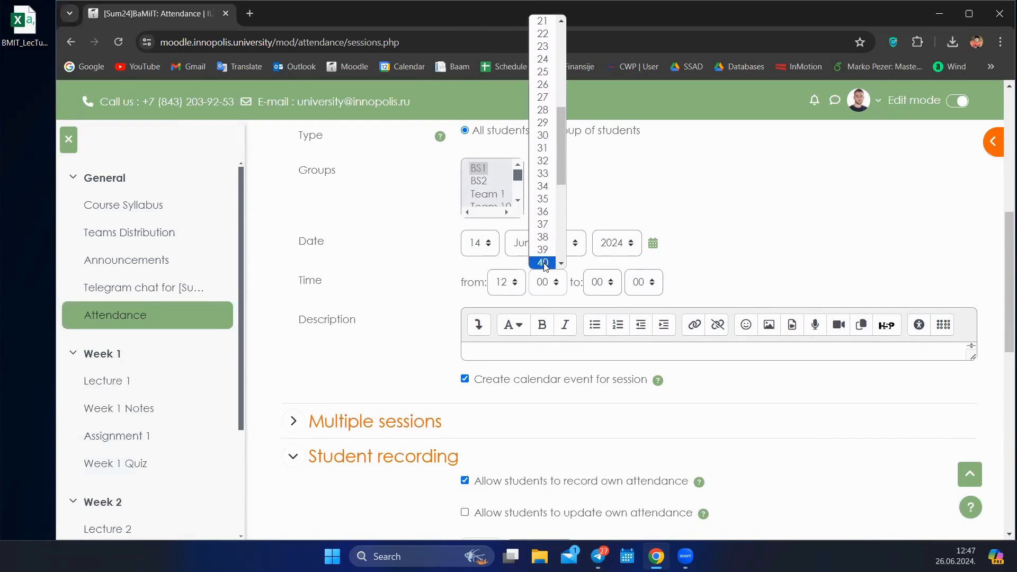
click(542, 263)
- Set the session's end time to 15:50
click(602, 281)
scroll(608, 204, down, 1)
scroll(608, 207, down, 1)
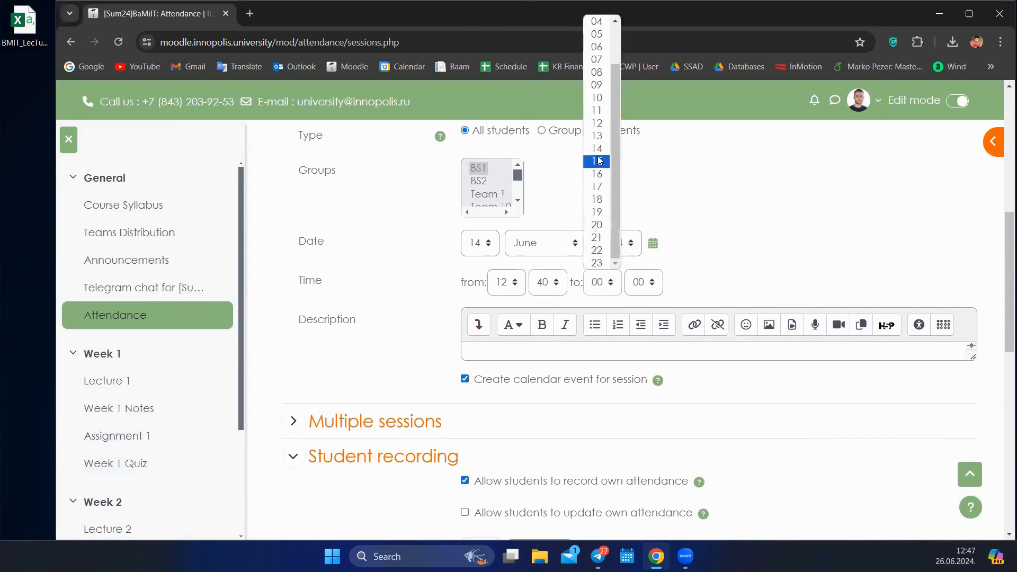
click(598, 164)
click(651, 286)
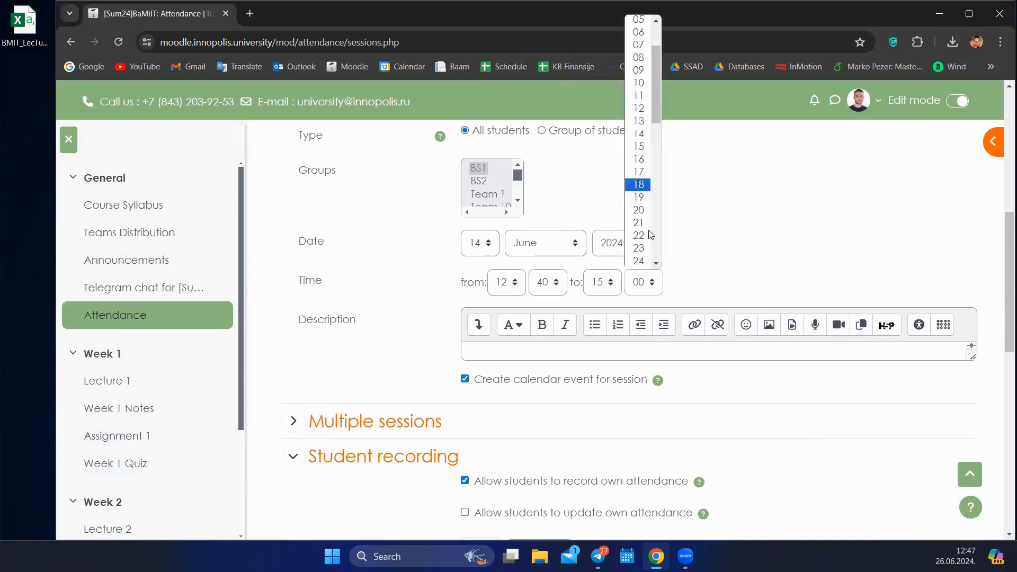
scroll(650, 217, down, 7)
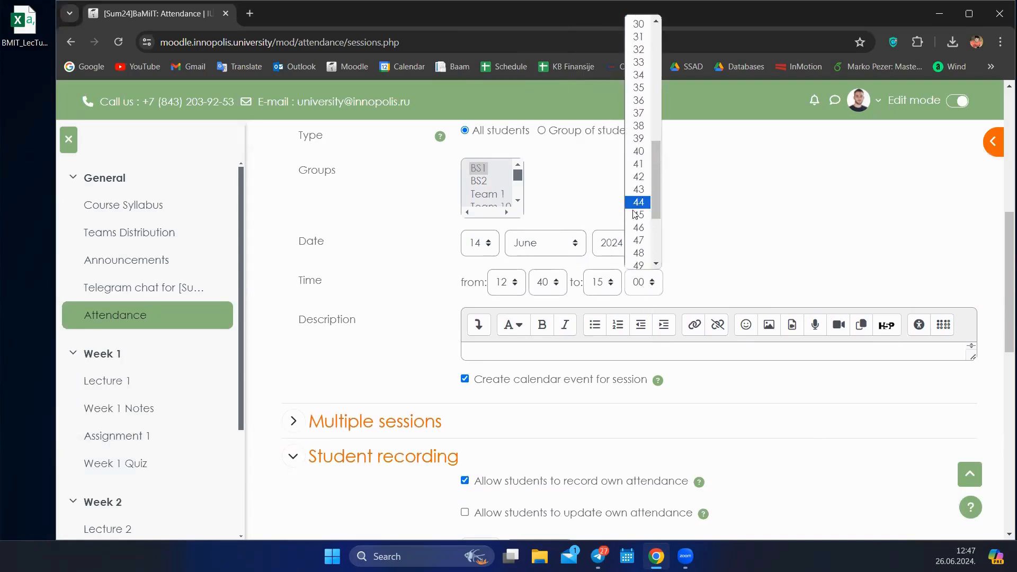
scroll(640, 202, down, 1)
click(643, 200)
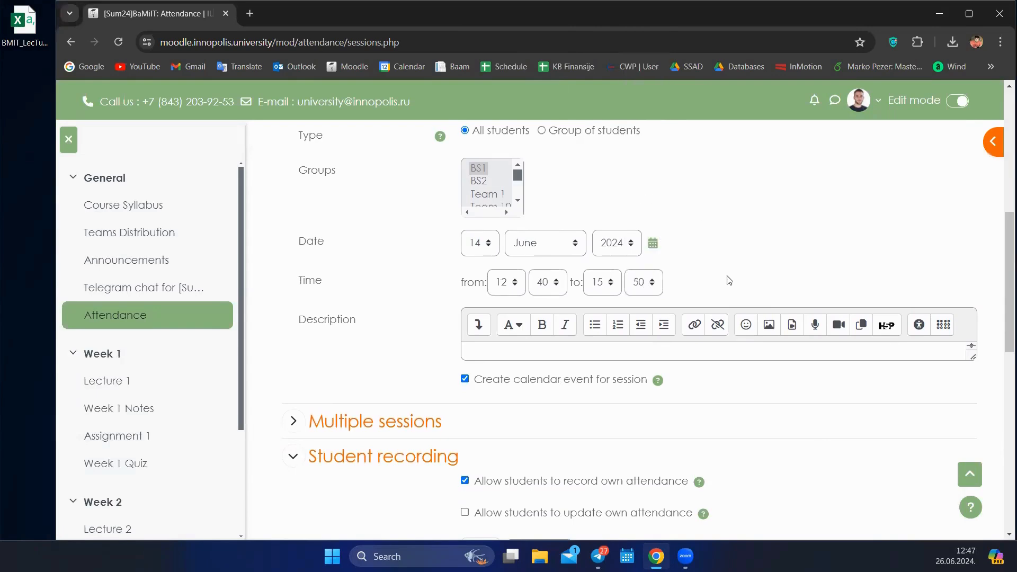
- Enable repeating of the session, on Friday, every 1 week
scroll(434, 330, down, 1)
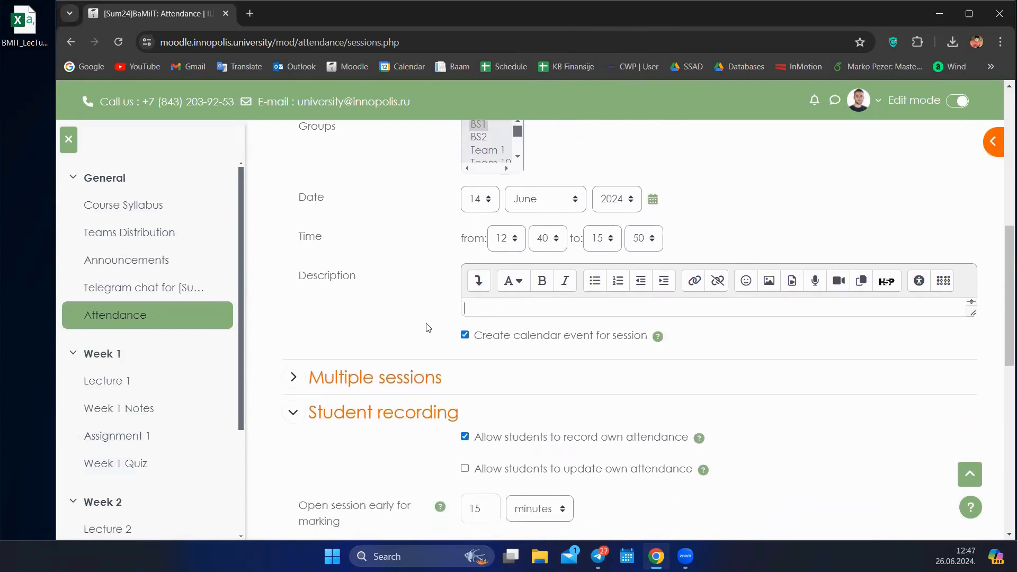
scroll(517, 276, down, 2)
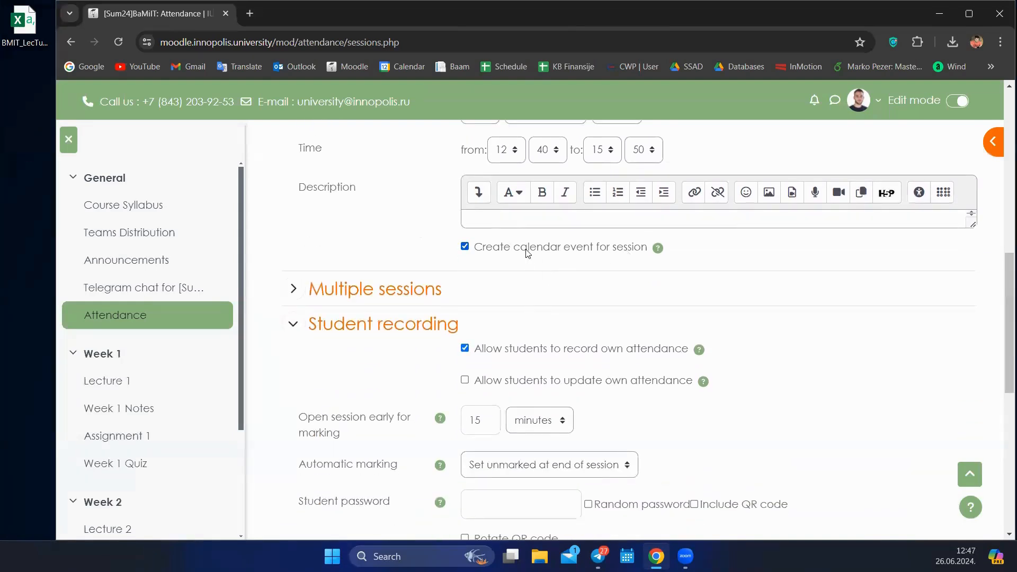
scroll(620, 265, down, 1)
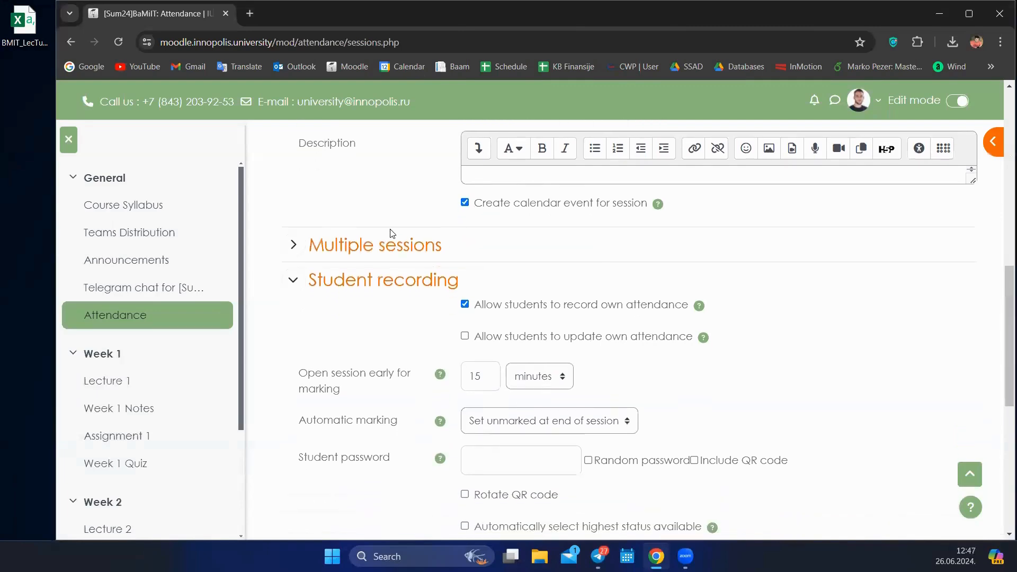
click(375, 247)
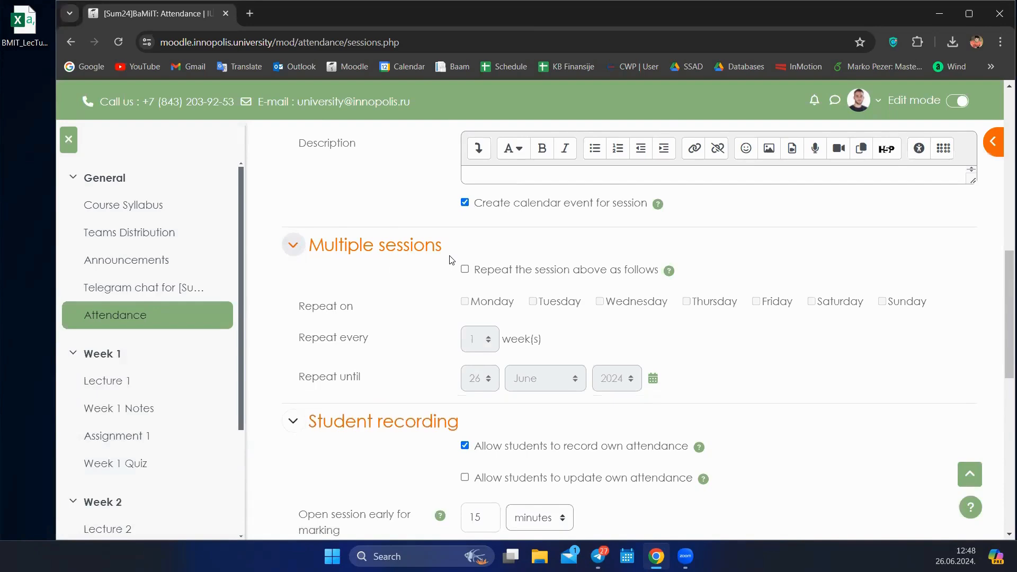
click(489, 276)
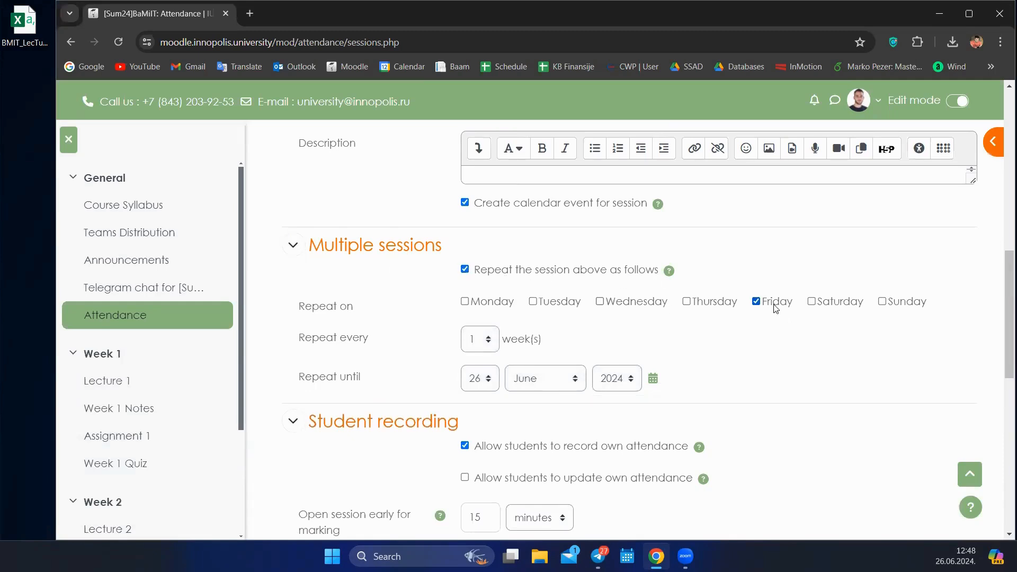
click(484, 344)
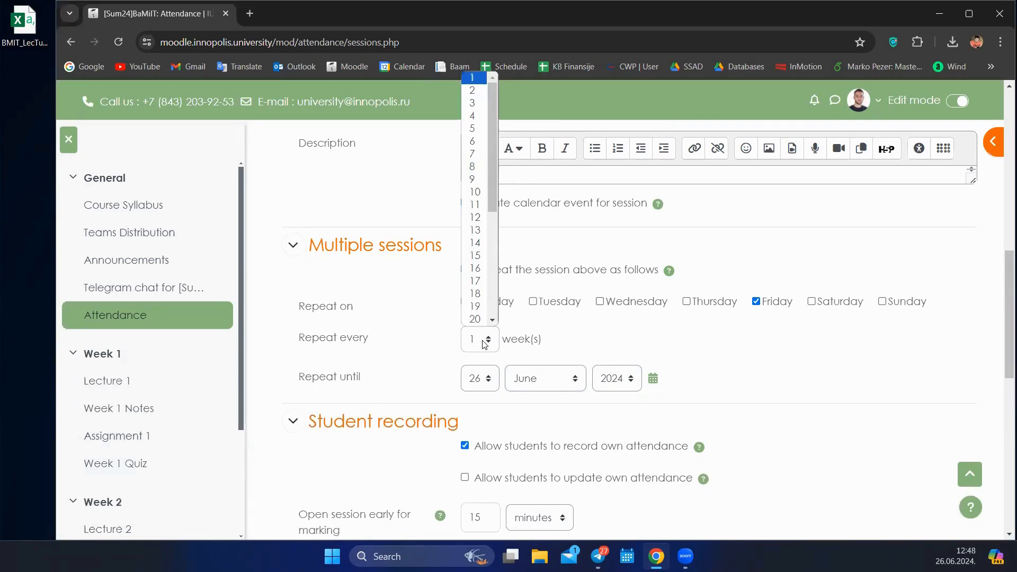
click(518, 322)
- Set the date until which the session repeats to 20 July 2024
scroll(512, 343, down, 1)
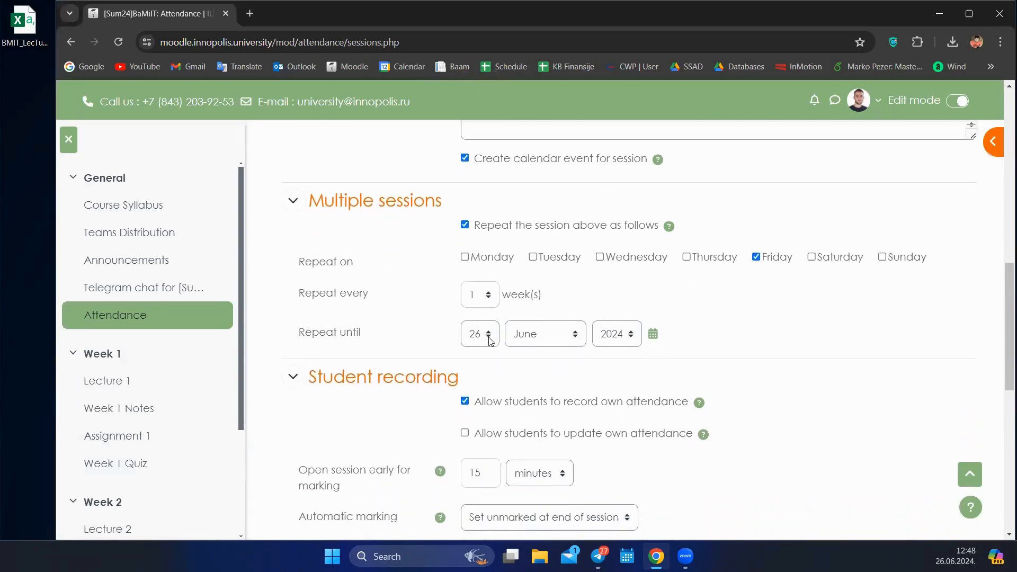
click(488, 334)
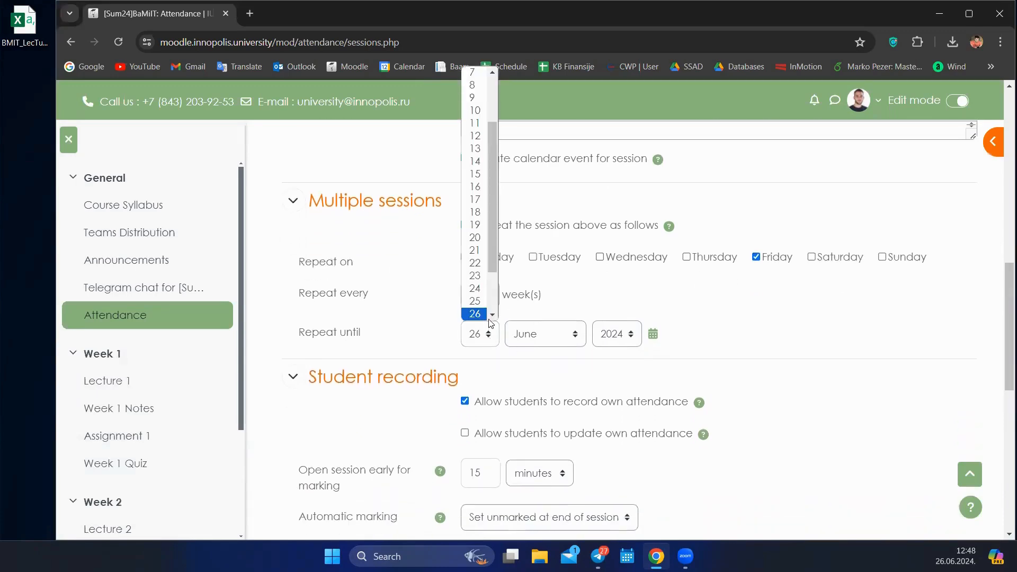
click(481, 238)
click(541, 336)
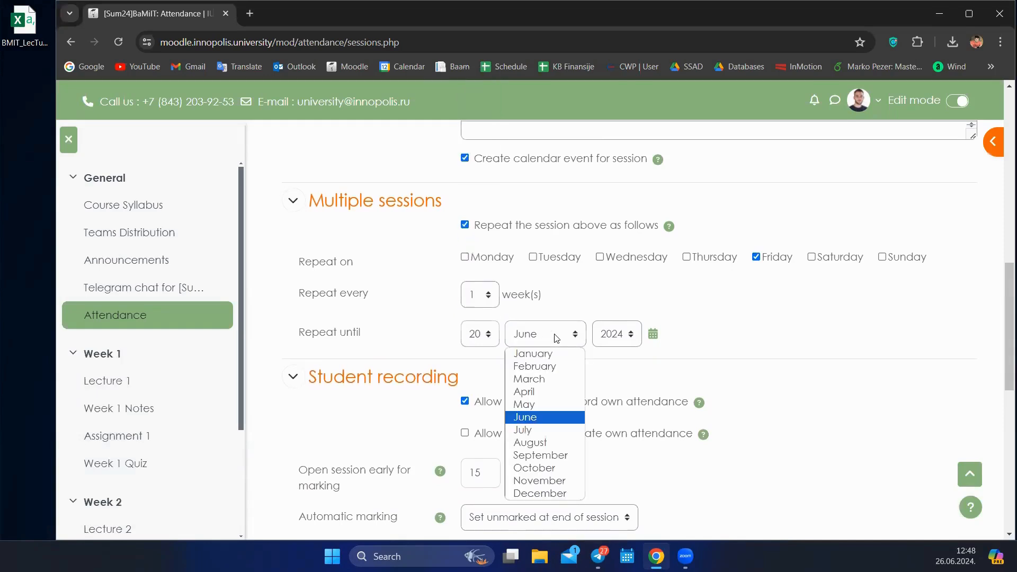
click(537, 429)
- Recheck the session's start date and change the day of the repeat-until date to 22
scroll(530, 297, down, 2)
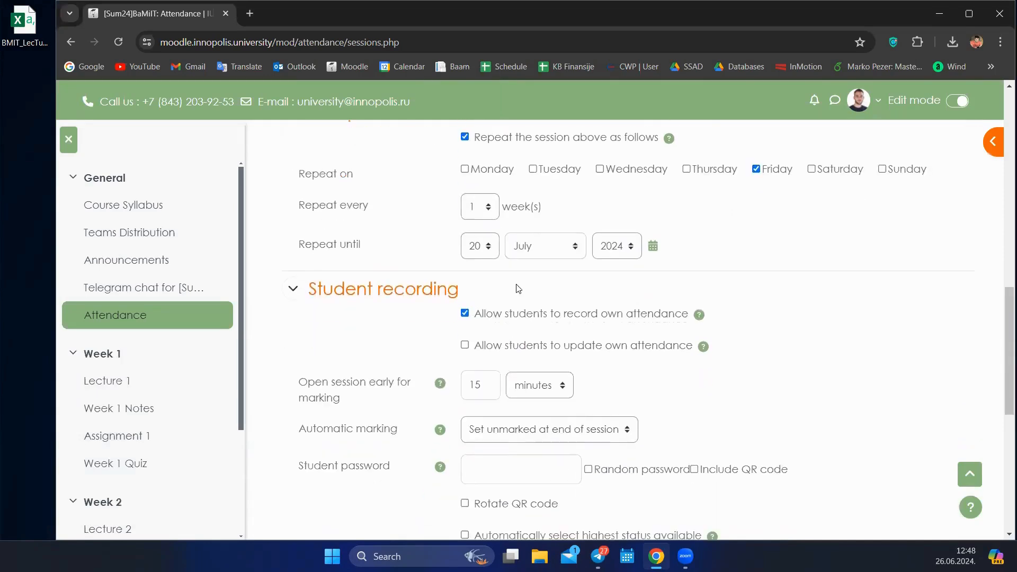
scroll(558, 222, up, 2)
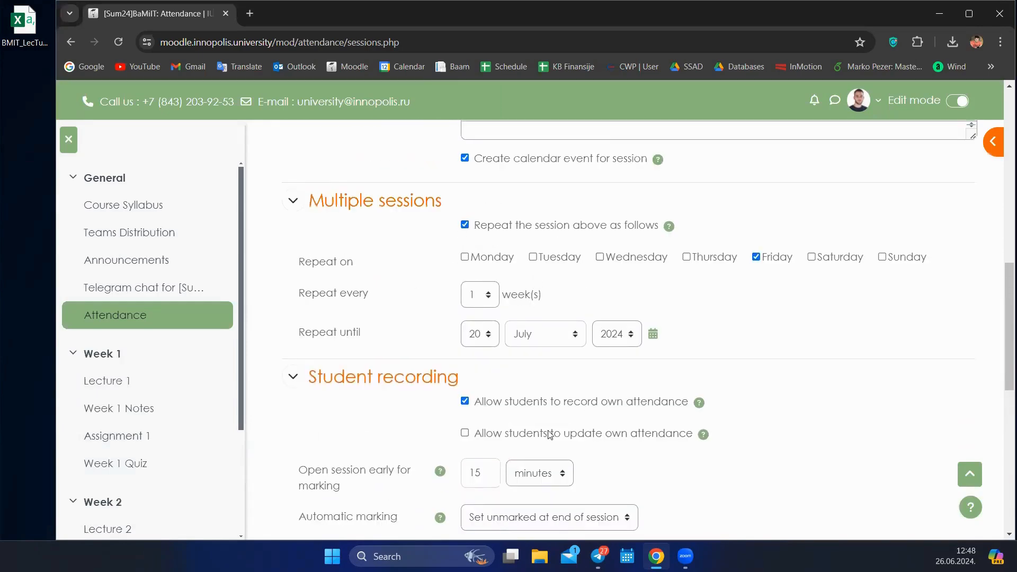
scroll(531, 344, up, 3)
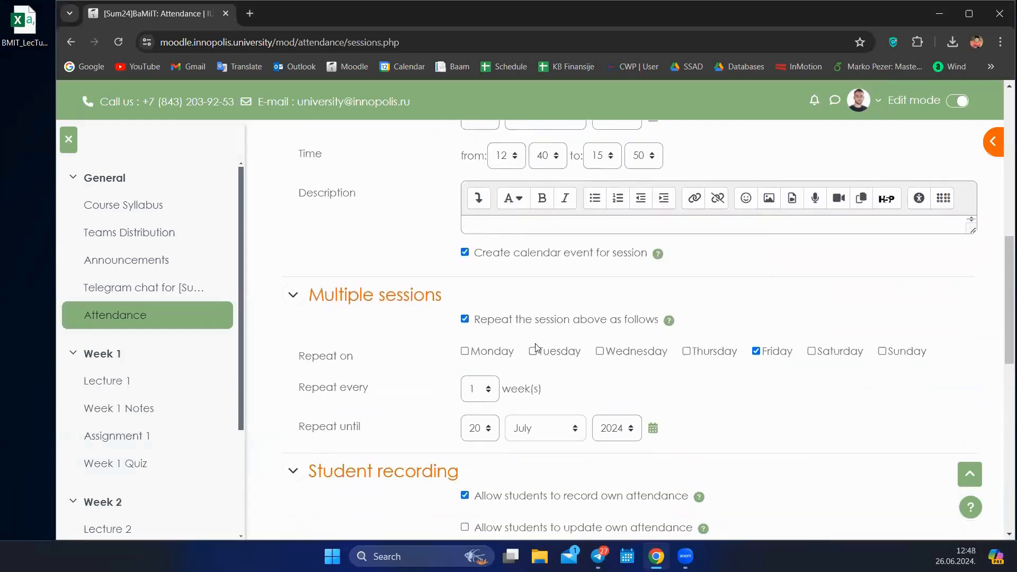
scroll(518, 401, up, 2)
scroll(518, 400, up, 2)
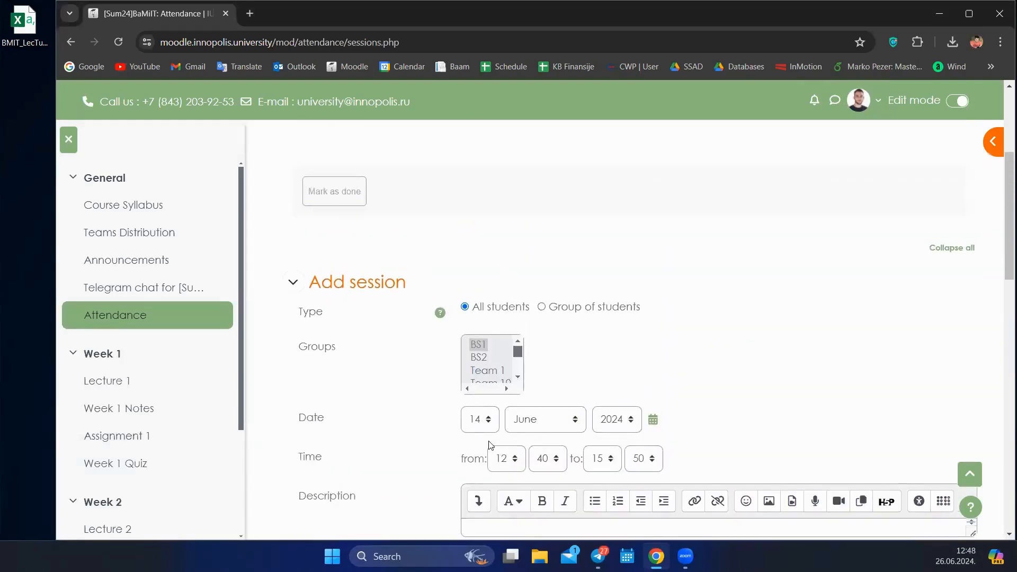
scroll(489, 445, down, 5)
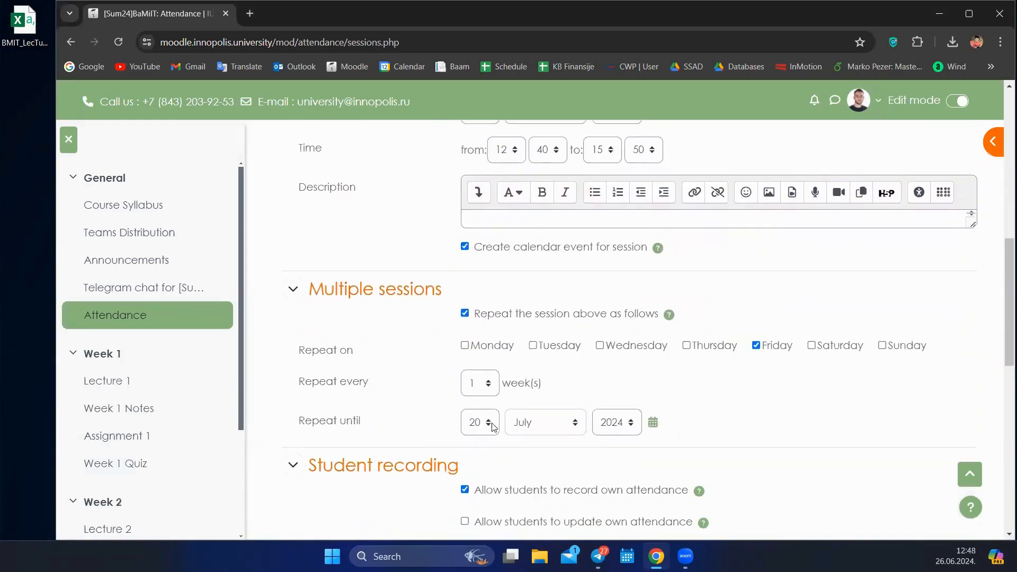
click(494, 431)
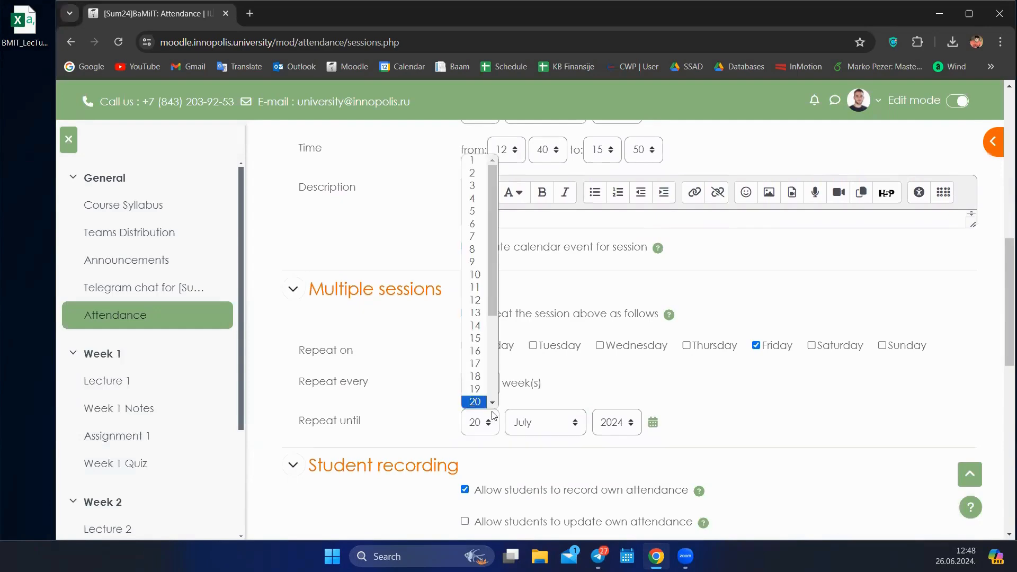
scroll(482, 328, down, 2)
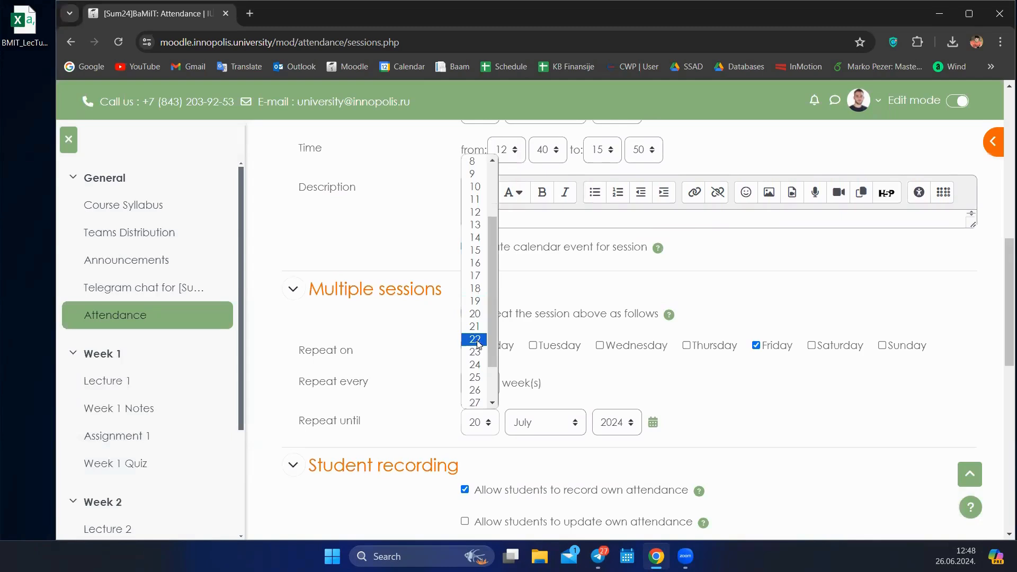
click(476, 340)
- Turn off students recording their own attendance and set automatic marking to Disabled
scroll(572, 373, down, 3)
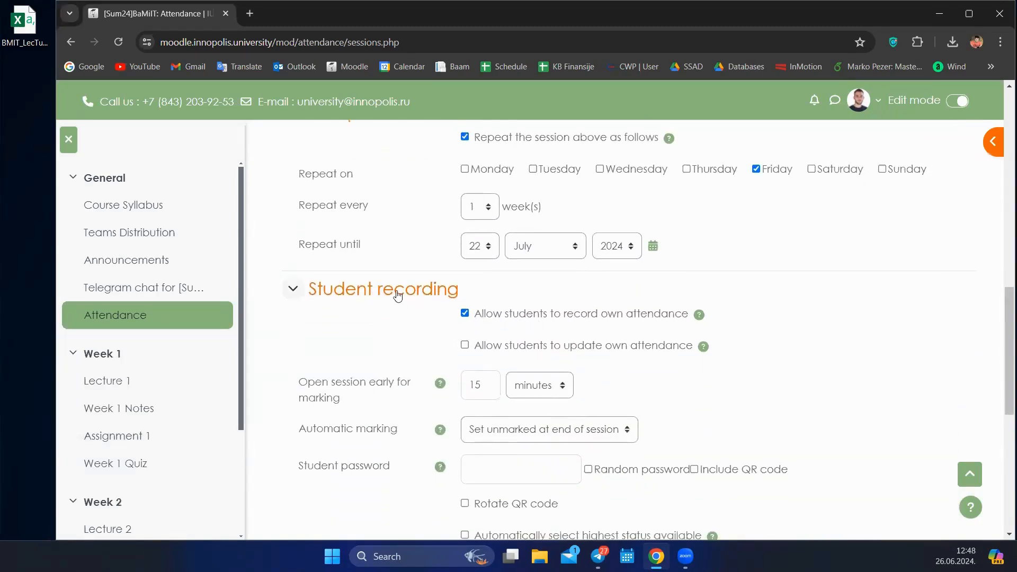
click(570, 318)
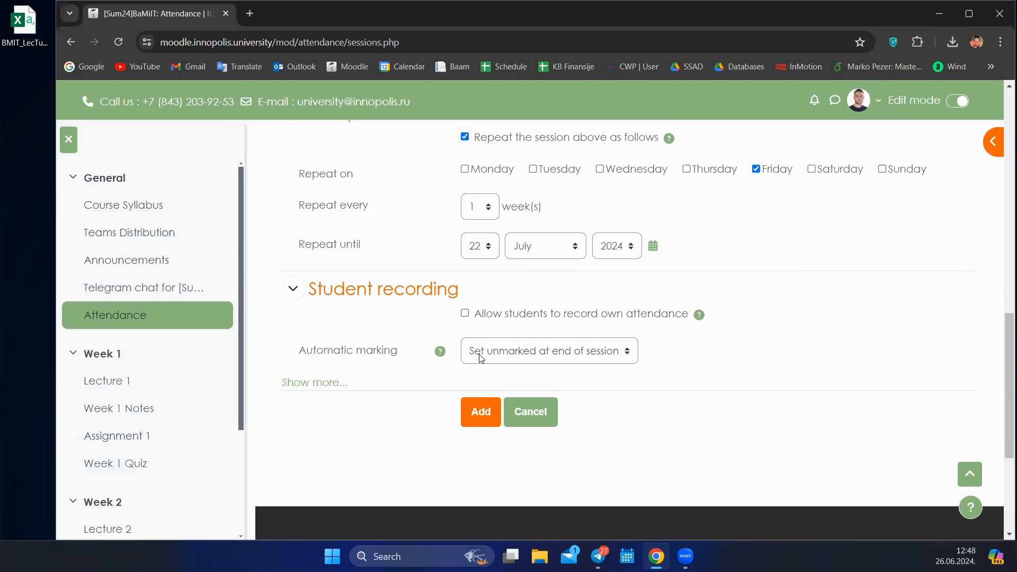
click(523, 354)
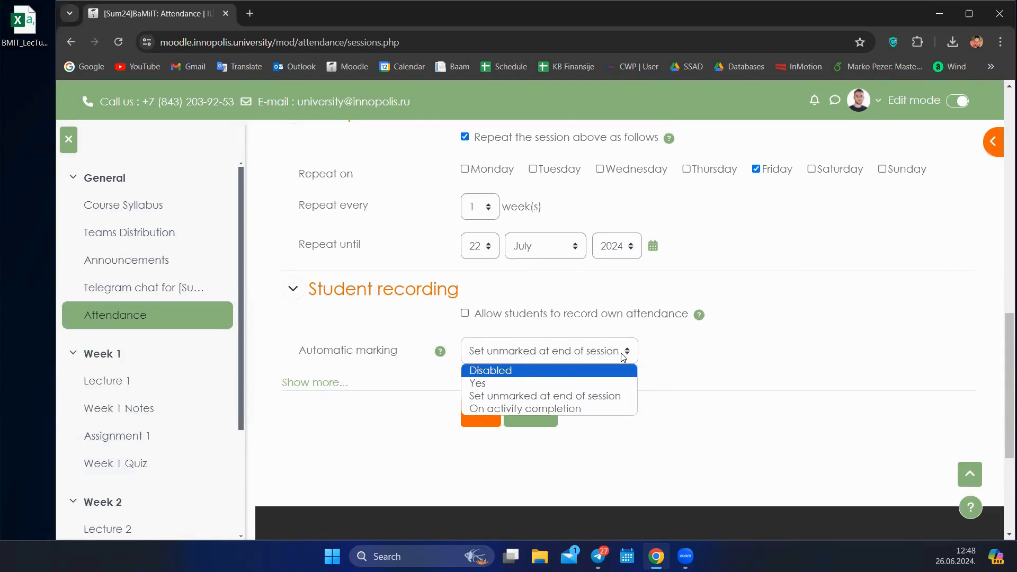
click(528, 370)
- Look over the additional student recording options, collapse them again, and add the repeating sessions
scroll(435, 344, down, 2)
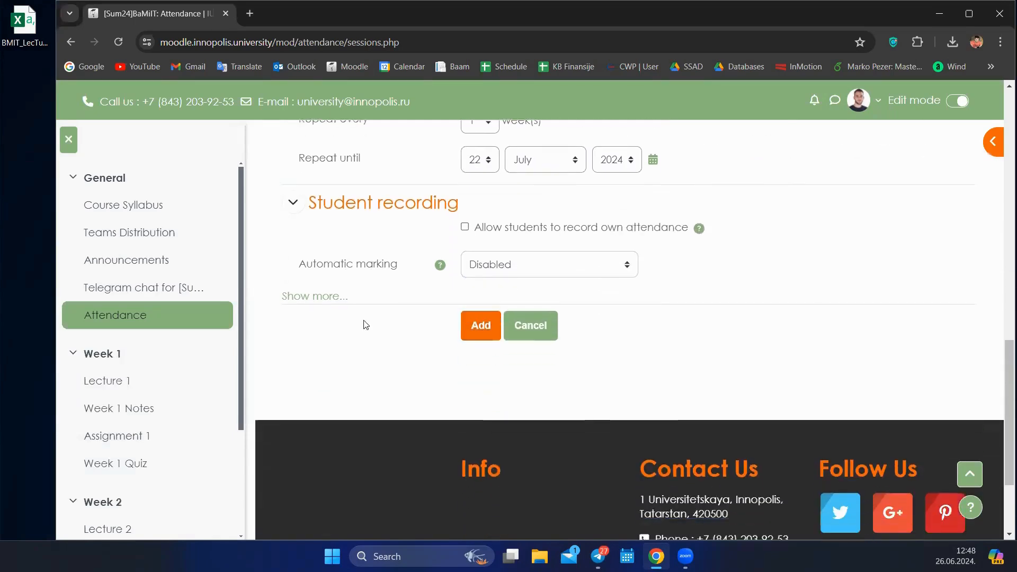
click(314, 294)
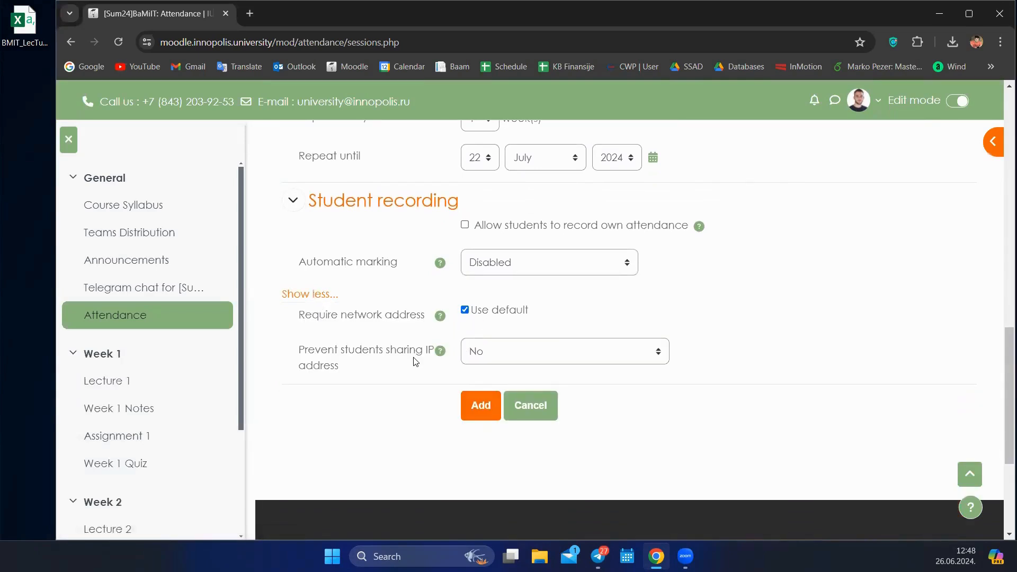
click(311, 294)
click(486, 324)
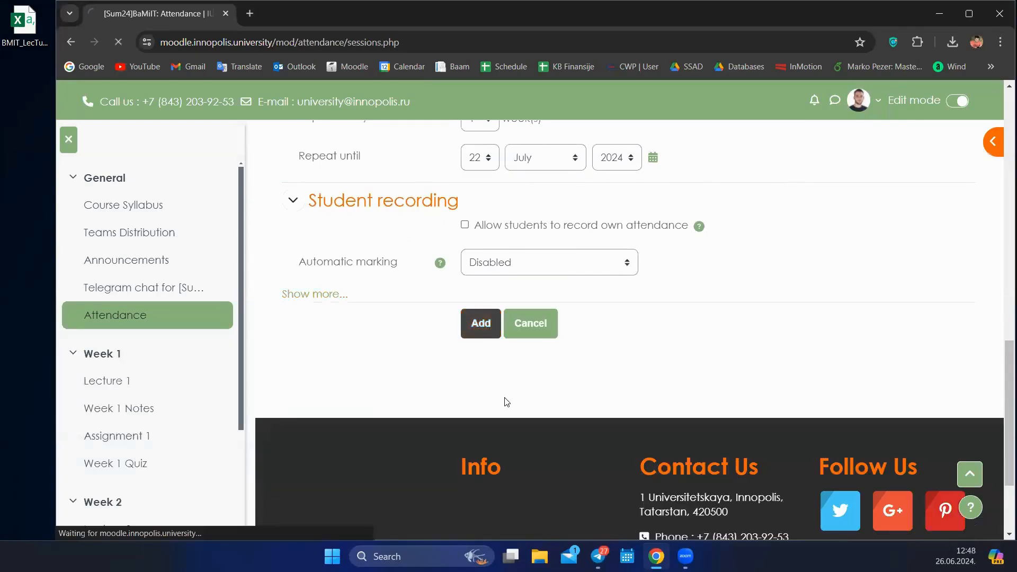
- Check the dates of the first and last sessions in the generated session list
scroll(489, 392, down, 6)
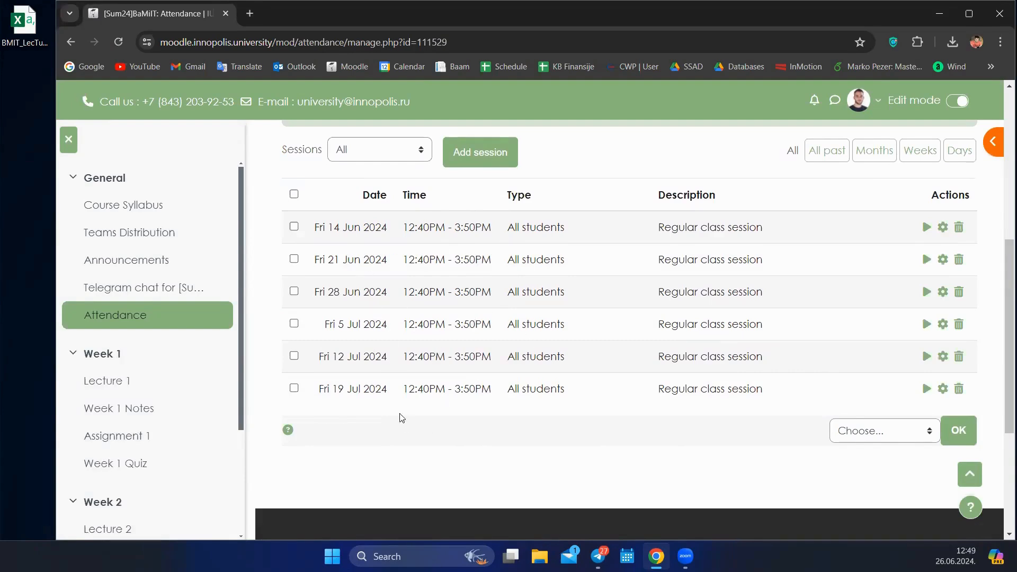
drag(320, 228, 393, 233)
click(389, 252)
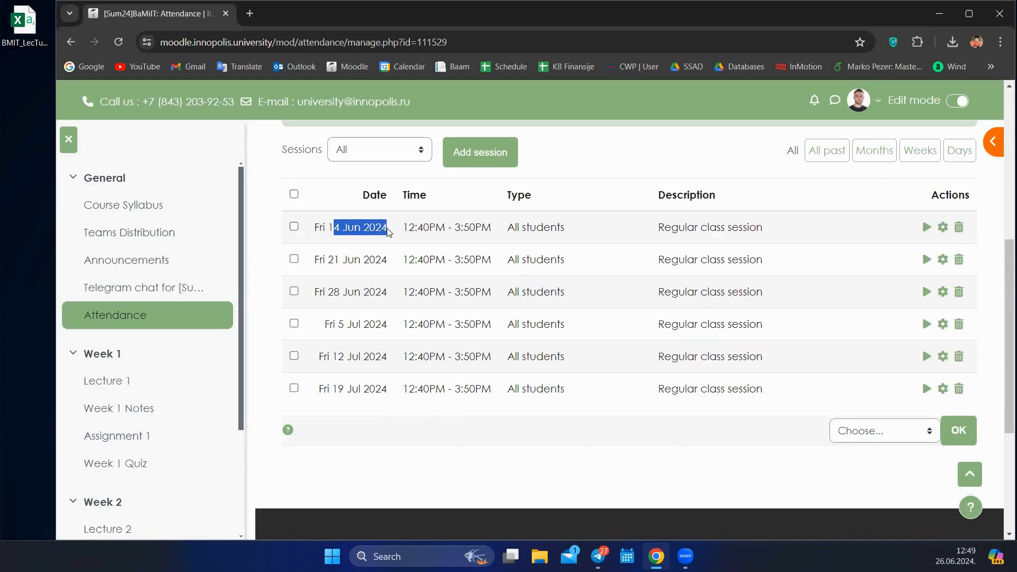
click(348, 390)
drag(336, 390, 395, 391)
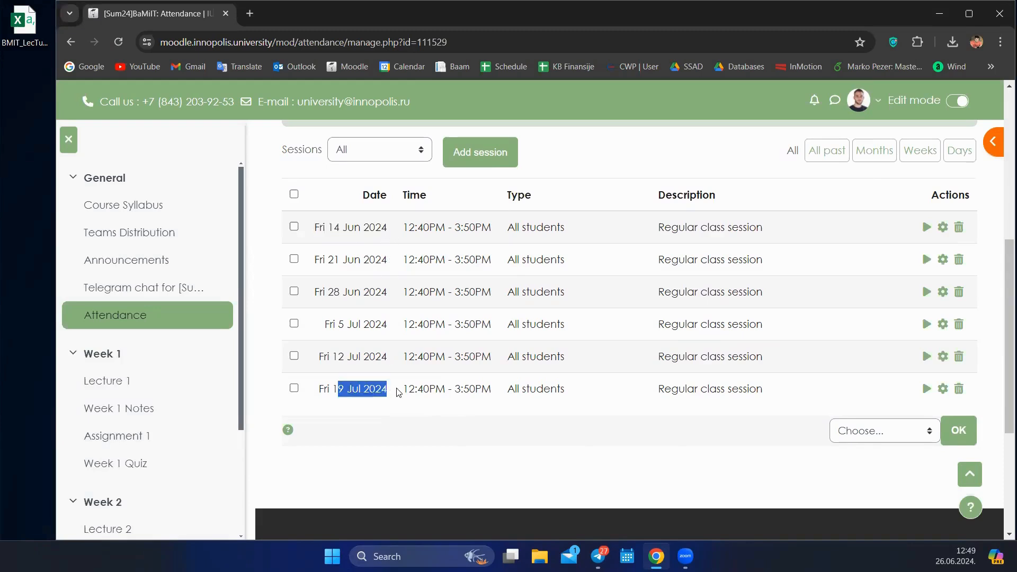
click(400, 411)
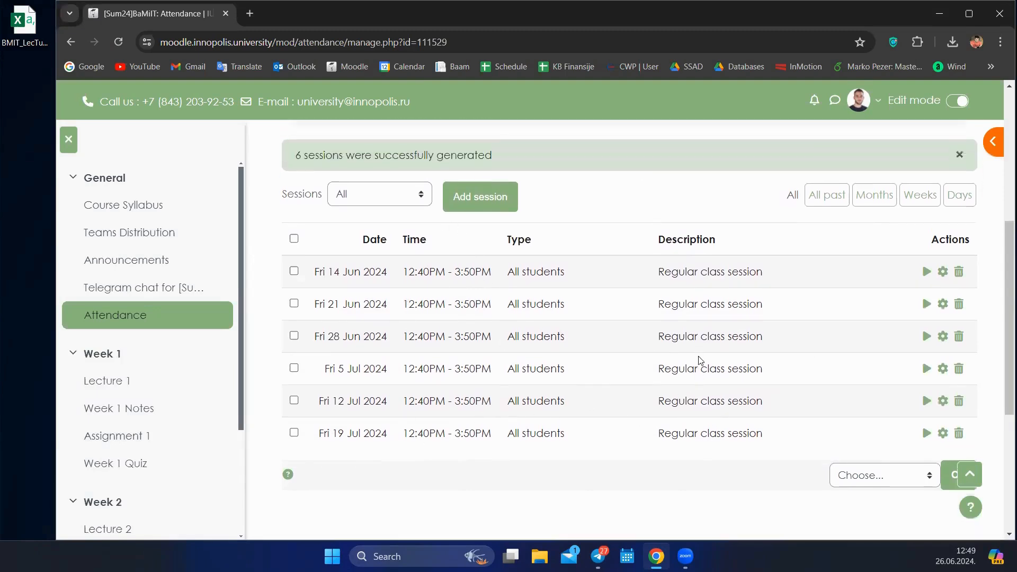
scroll(682, 341, down, 1)
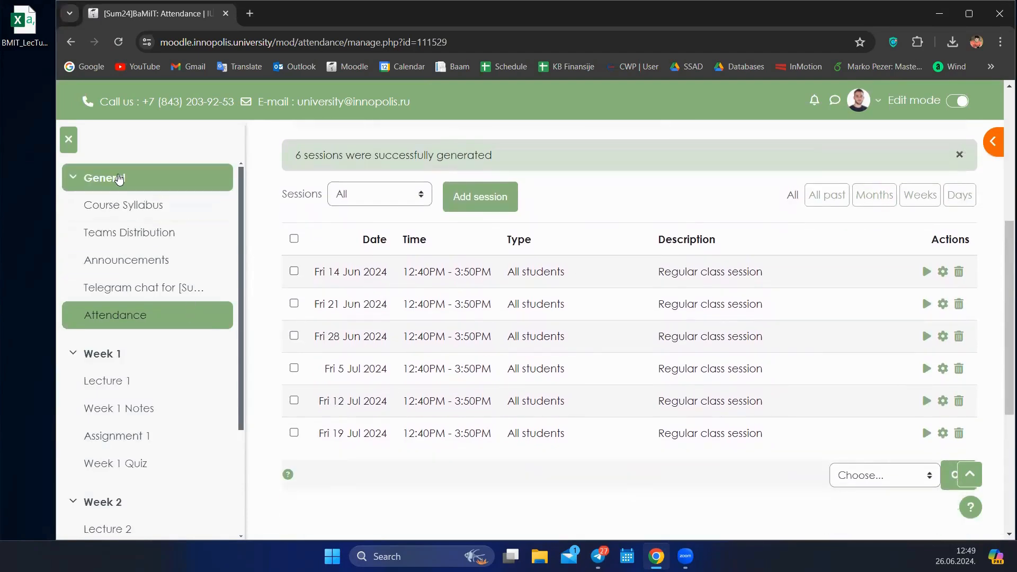
- Return to the General section of the course page and open the Attendance activity from there
click(120, 178)
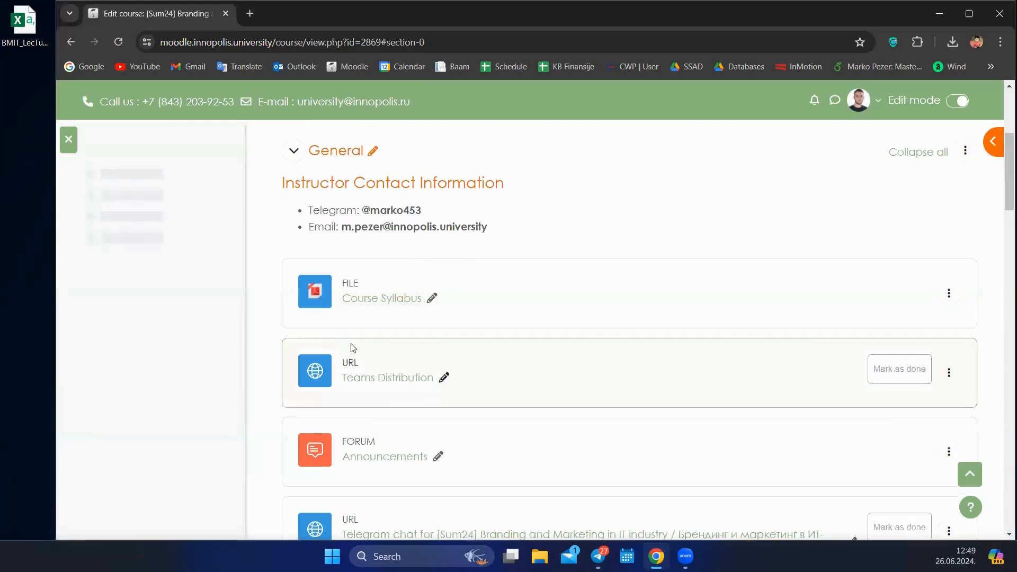
scroll(363, 325, down, 2)
scroll(363, 326, down, 2)
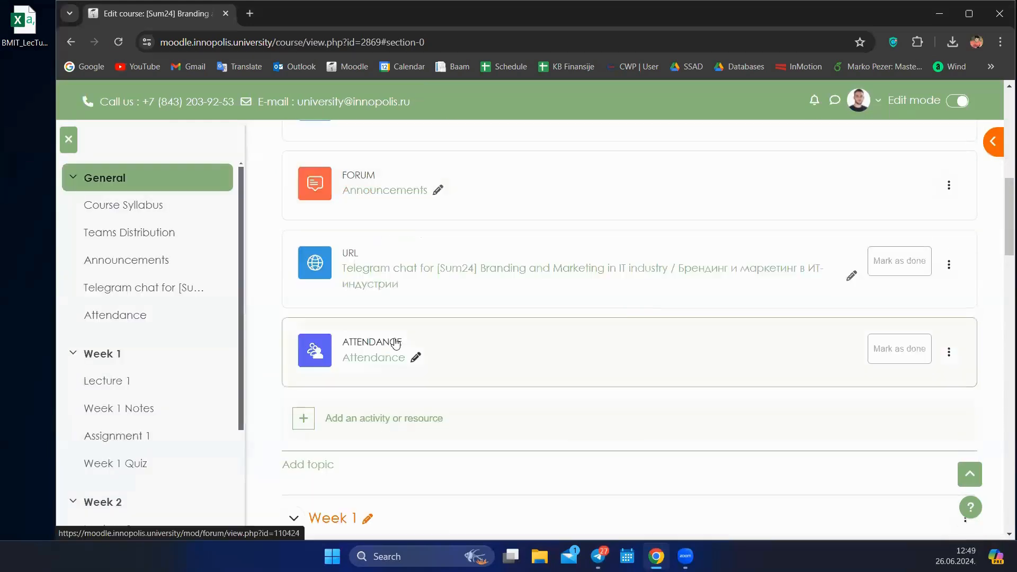
scroll(393, 365, up, 3)
scroll(360, 372, down, 4)
click(376, 364)
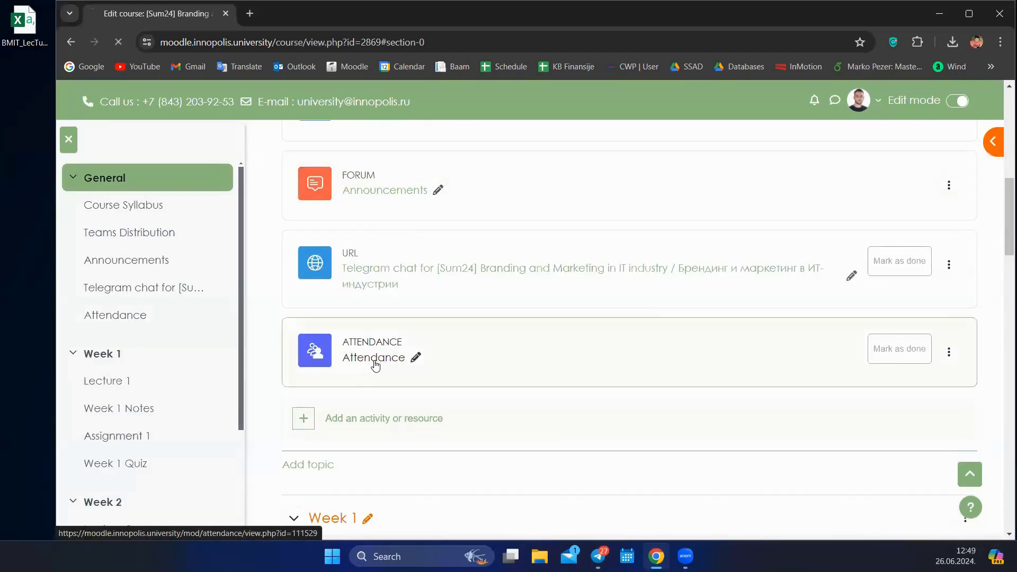
- Examine the Attendance activity's session list with its dates, times, types and available actions
scroll(471, 366, down, 6)
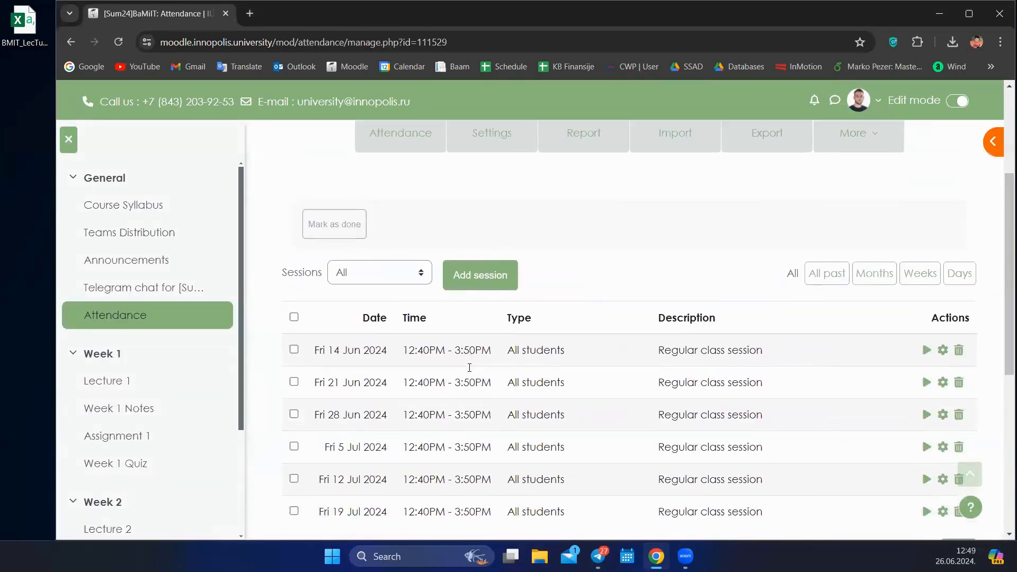
scroll(559, 331, up, 2)
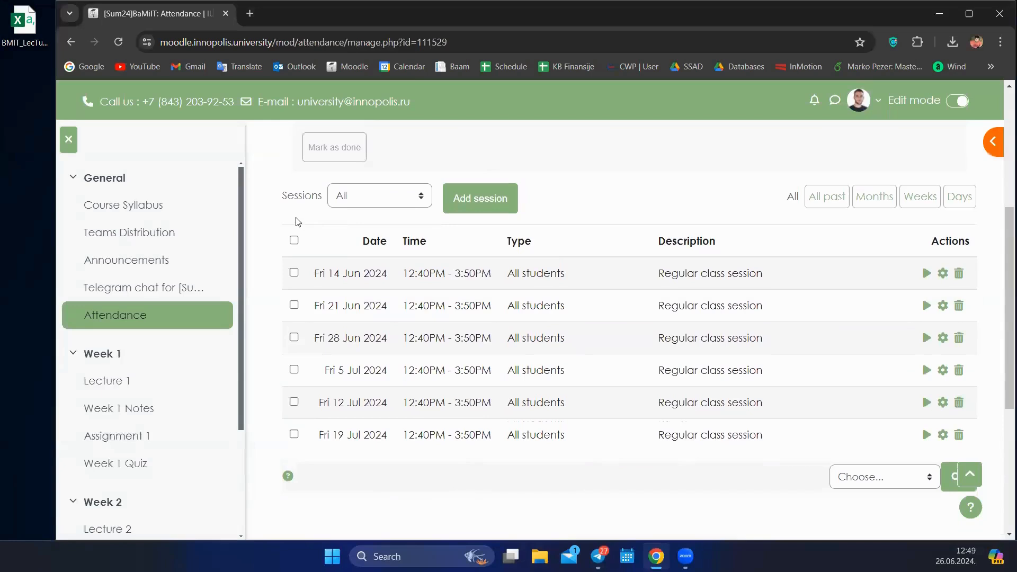
scroll(630, 349, down, 2)
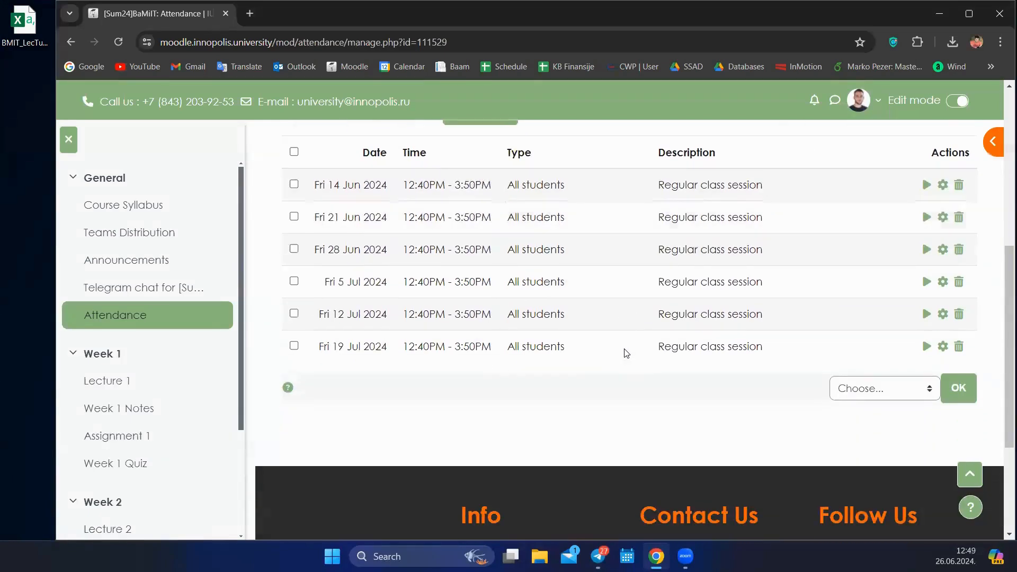
scroll(633, 345, up, 1)
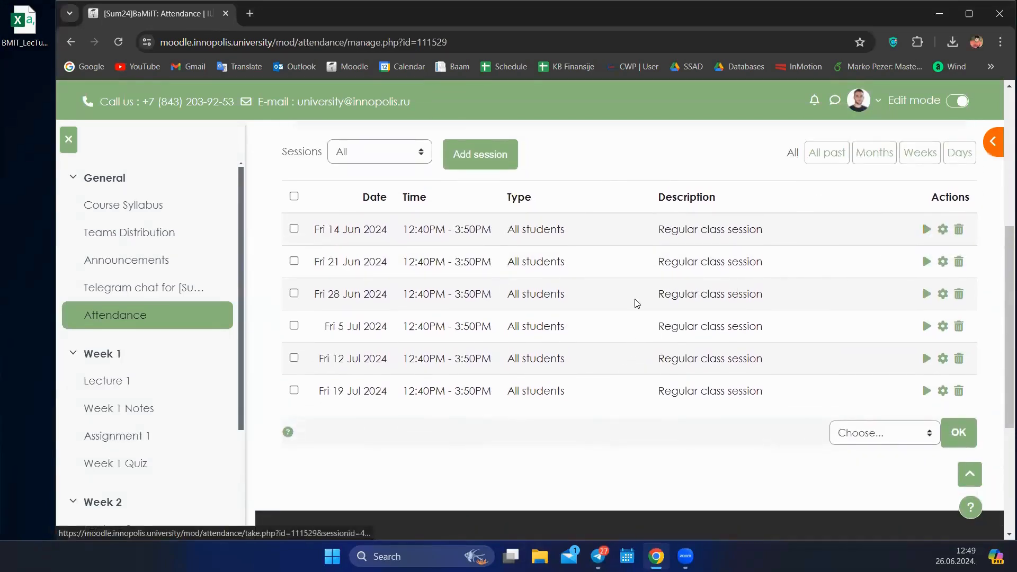
scroll(630, 313, up, 2)
scroll(724, 339, down, 2)
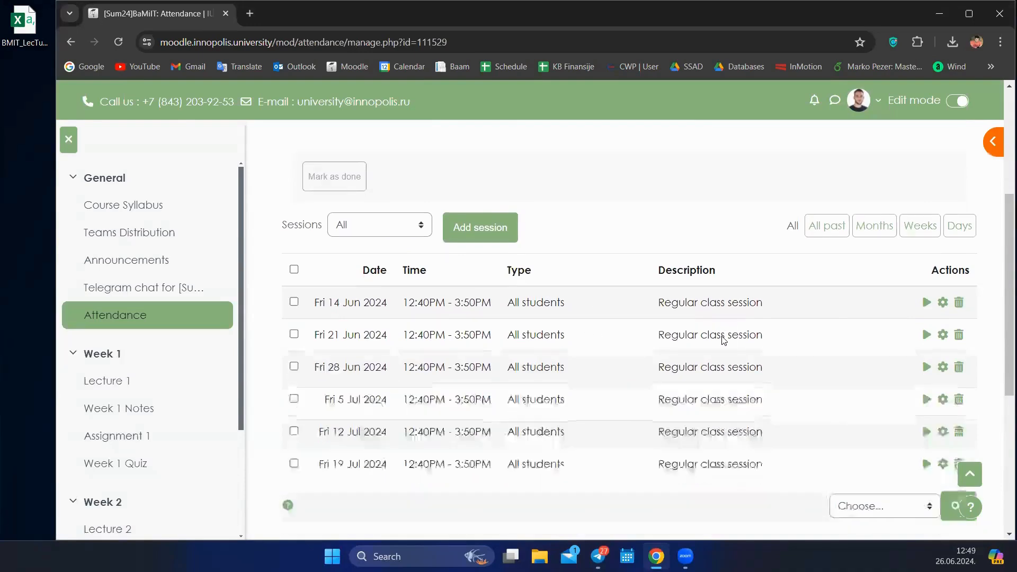
- Open attendance taking for the Fri 14 Jun 2024 session from the session list
right_click(716, 348)
click(629, 468)
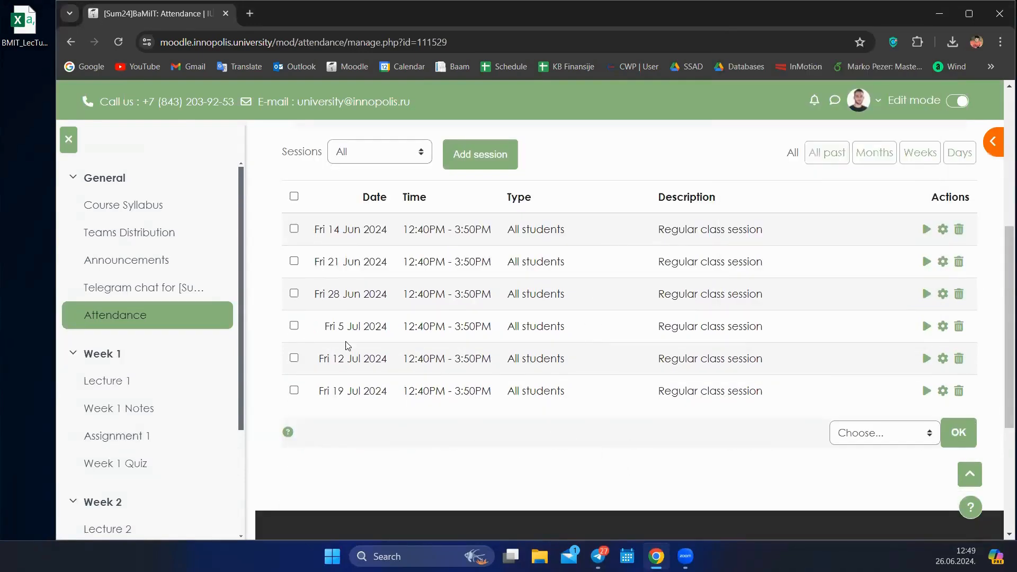
scroll(898, 377, up, 1)
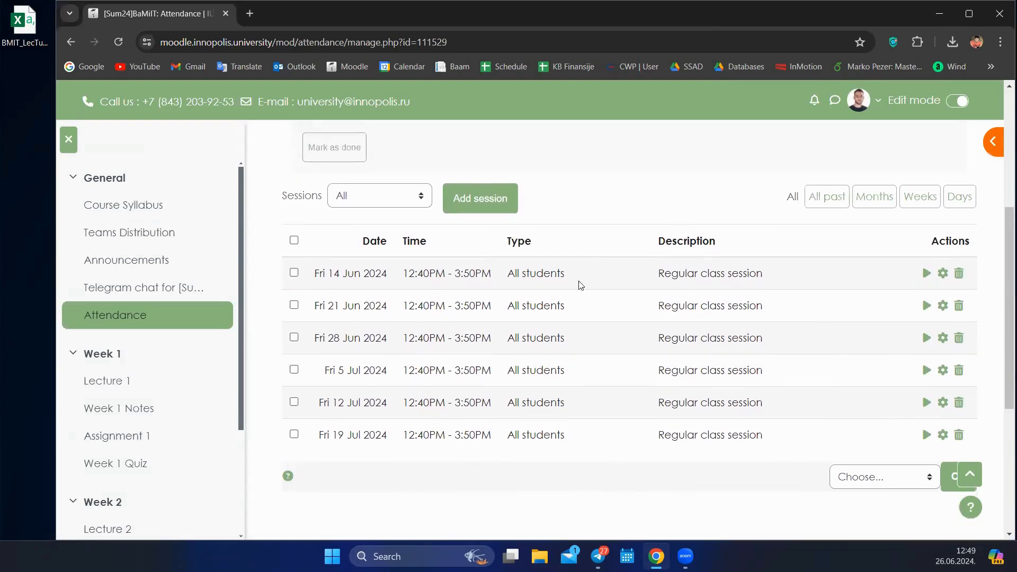
scroll(733, 332, up, 1)
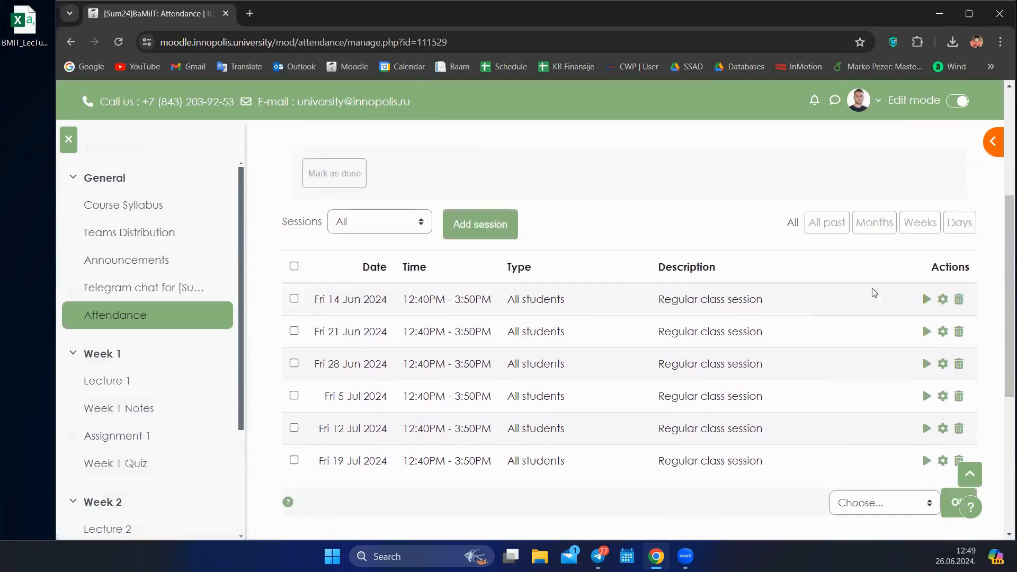
scroll(900, 263, down, 2)
click(926, 238)
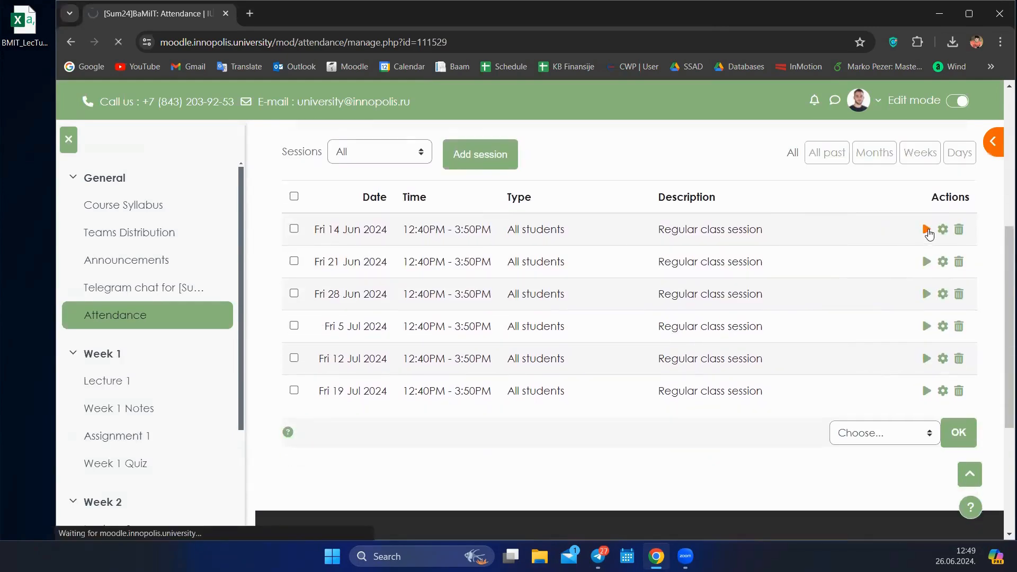
- Look through the session's student list and try marking the first student as present
scroll(497, 424, down, 4)
scroll(502, 365, down, 7)
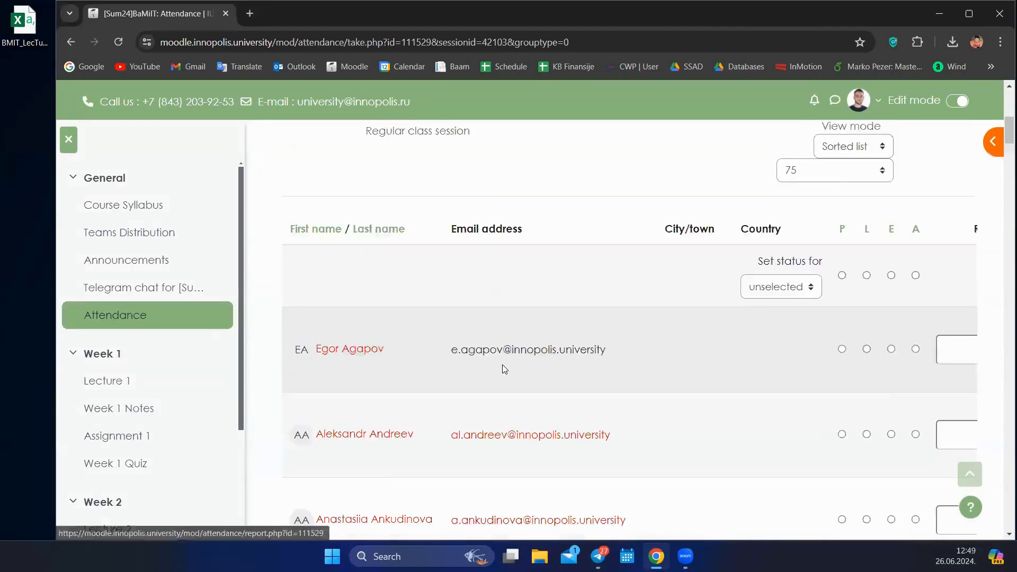
scroll(502, 361, up, 7)
scroll(722, 352, down, 9)
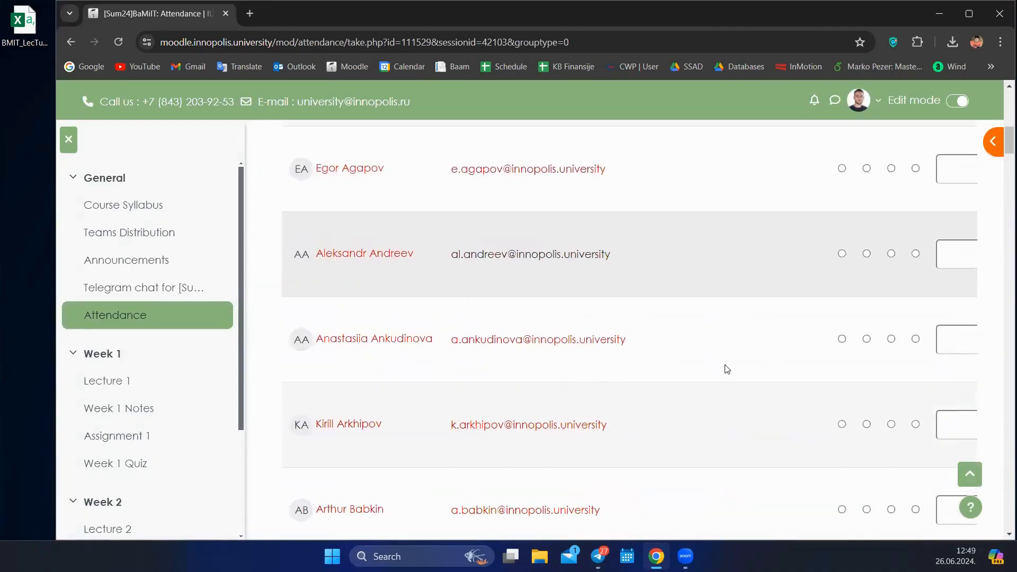
scroll(826, 382, up, 6)
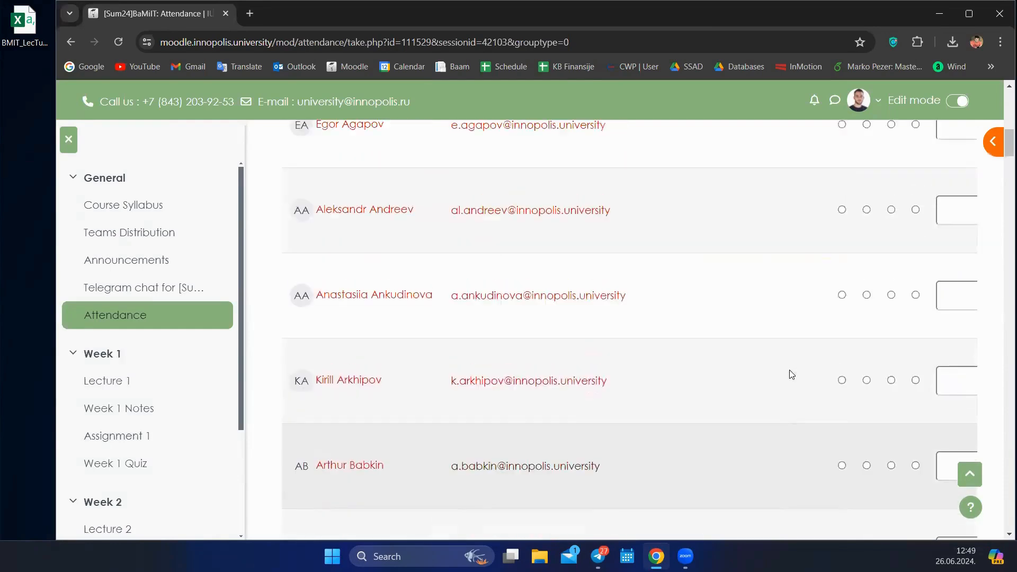
click(843, 301)
click(867, 300)
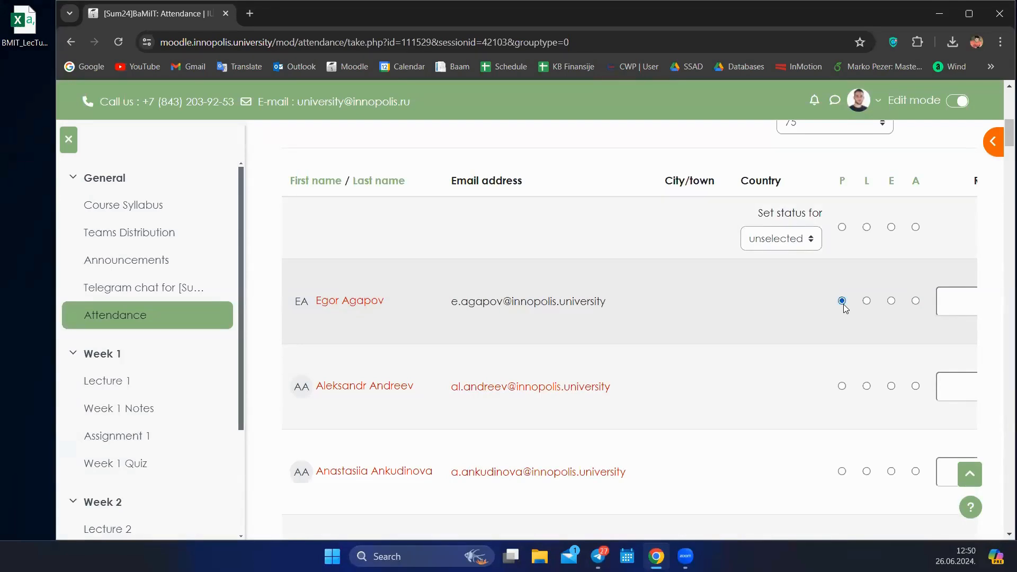
- Start a CSV attendance upload for the 14 June session and submit the desktop file BMIT_LecTut_01-attendance.csv
scroll(814, 308, up, 4)
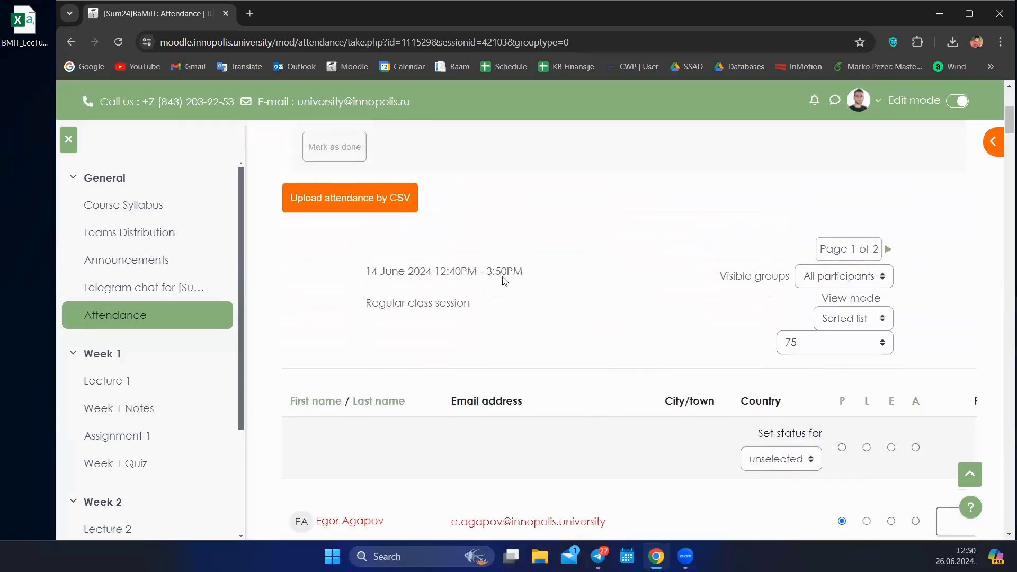
scroll(345, 318, up, 2)
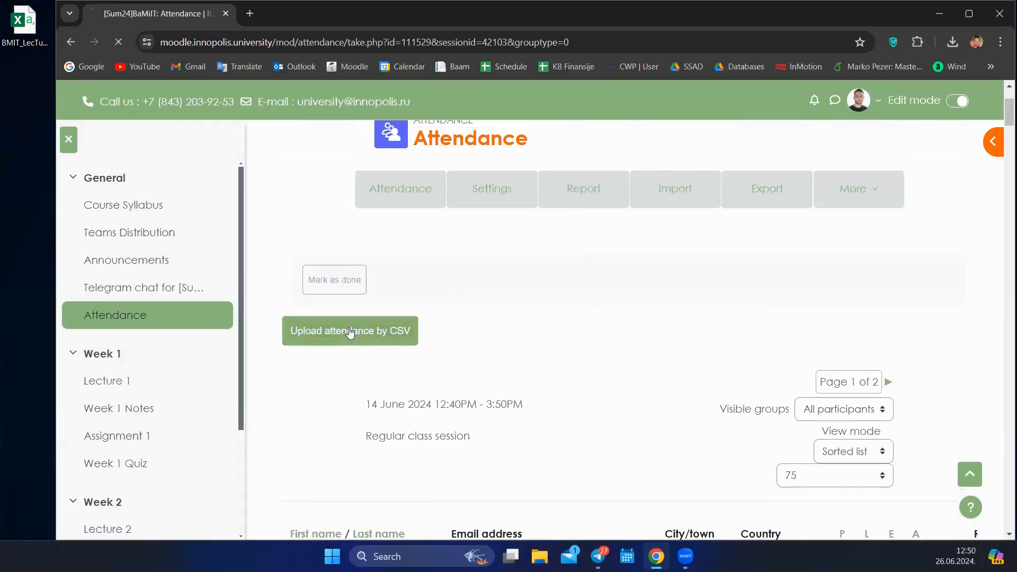
scroll(365, 365, down, 6)
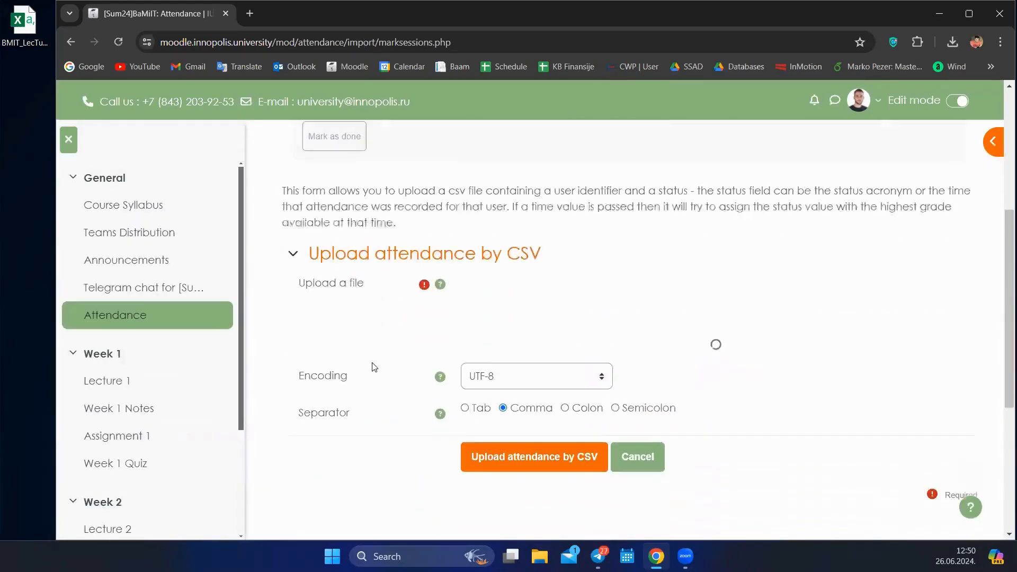
scroll(469, 325, down, 1)
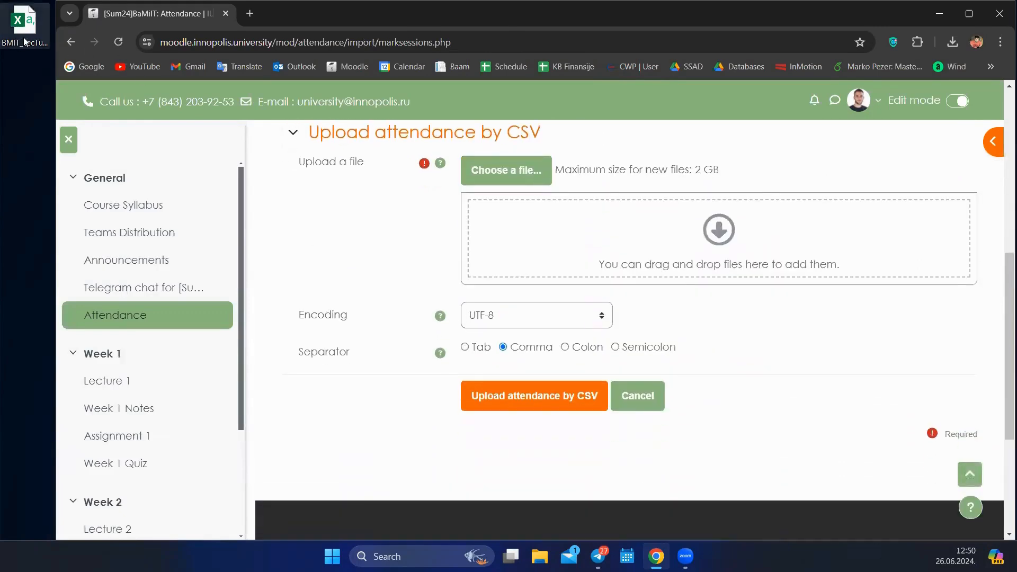
drag(24, 23, 613, 253)
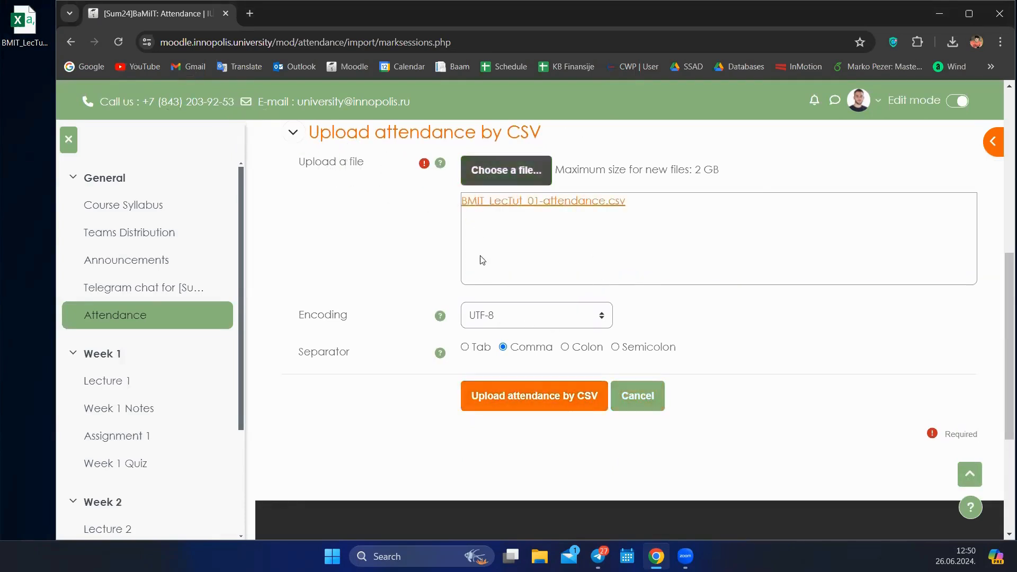
scroll(501, 254, down, 1)
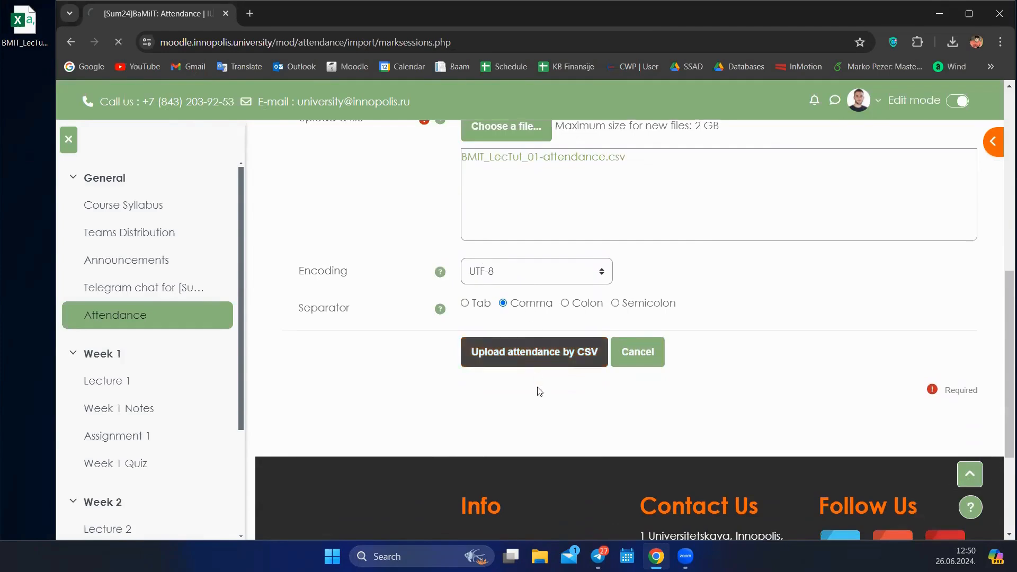
- Open the attendance CSV in Excel, widen column A to inspect its user and status entries, and close it without saving
scroll(502, 375, down, 6)
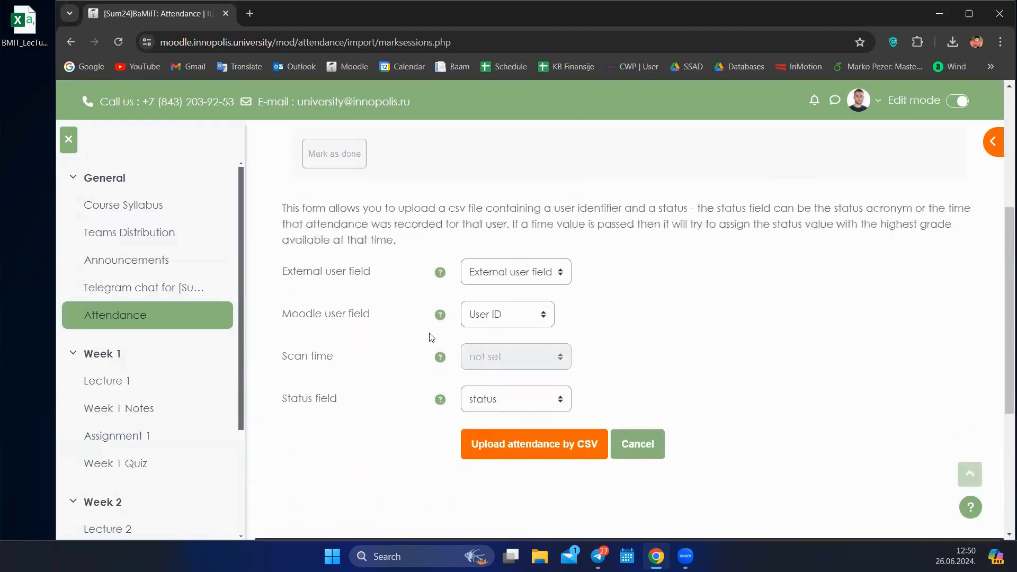
click(24, 37)
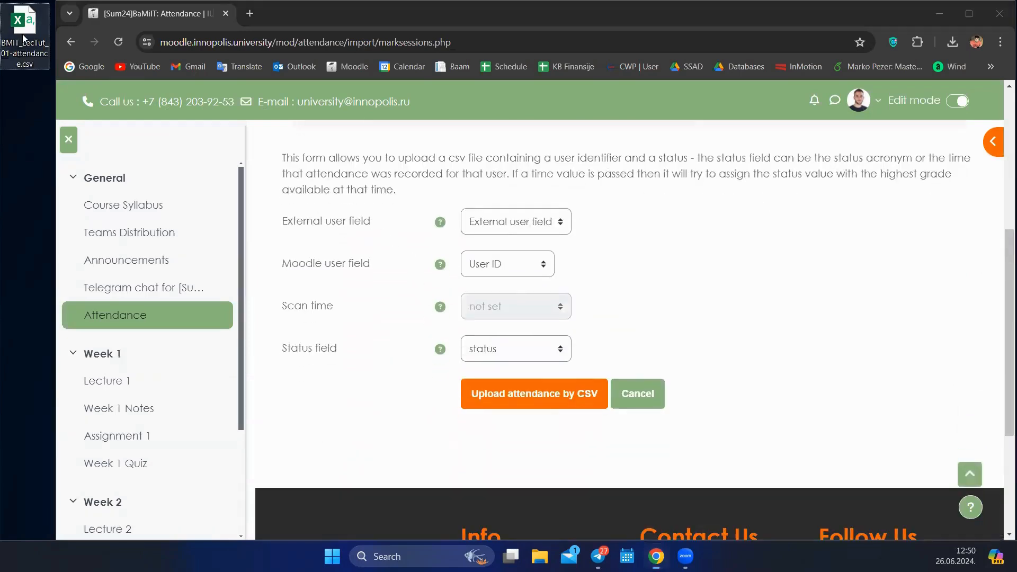
double_click(20, 42)
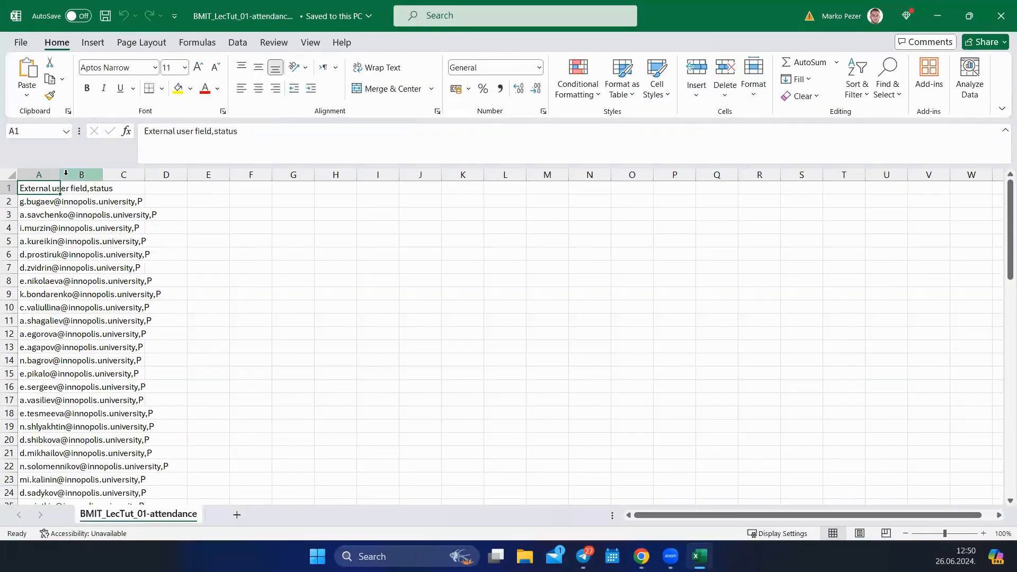
drag(66, 173, 216, 174)
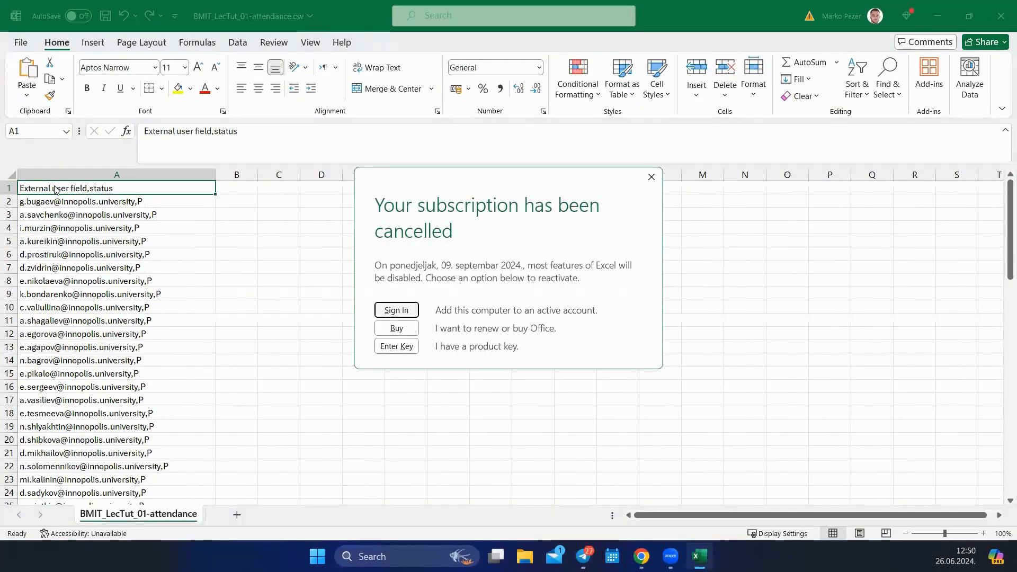
click(657, 182)
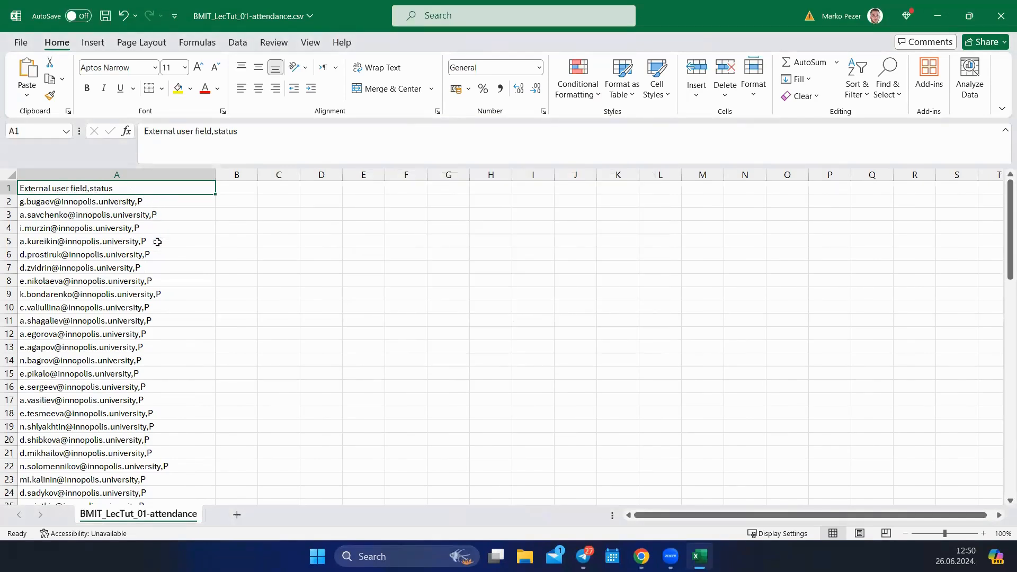
scroll(148, 375, down, 1)
scroll(137, 478, down, 5)
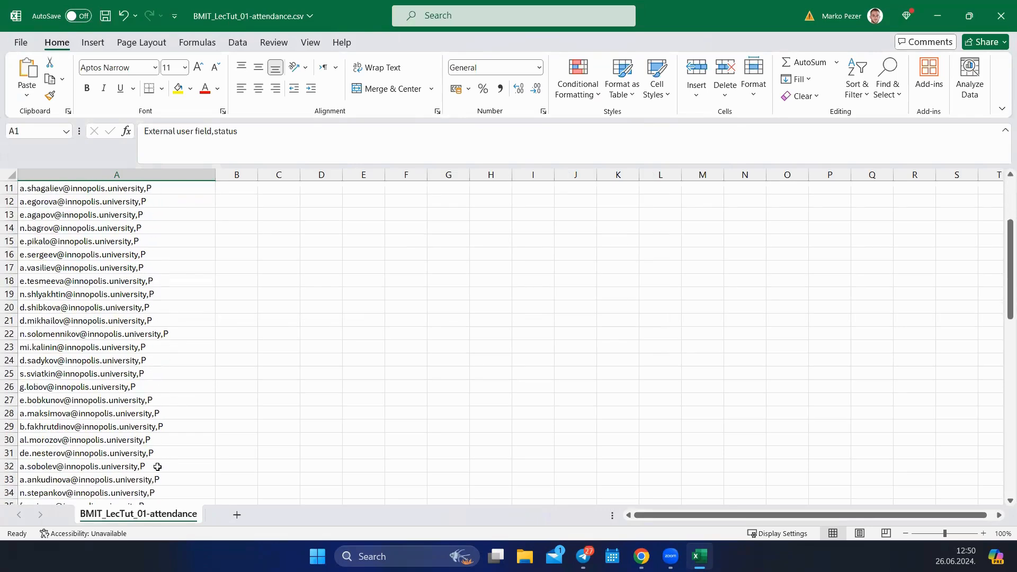
click(1001, 14)
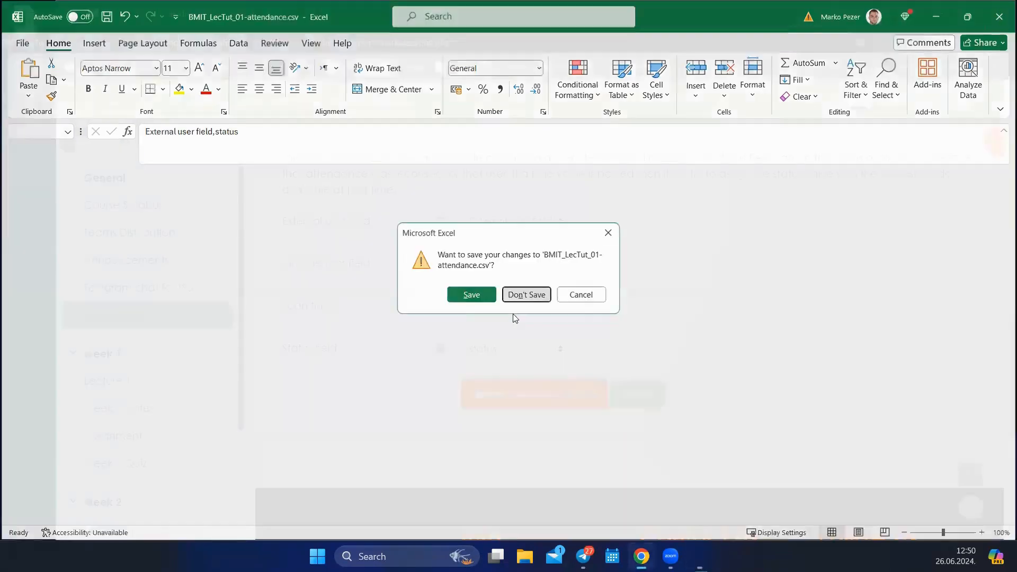
click(526, 296)
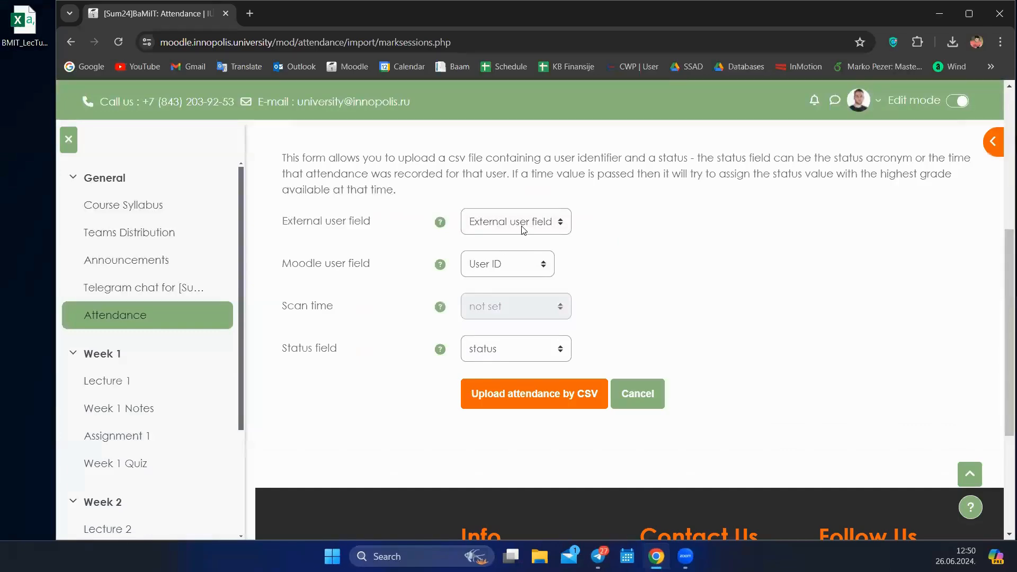
- Map the CSV's External user field column to the Moodle user field Email address
scroll(413, 312, up, 2)
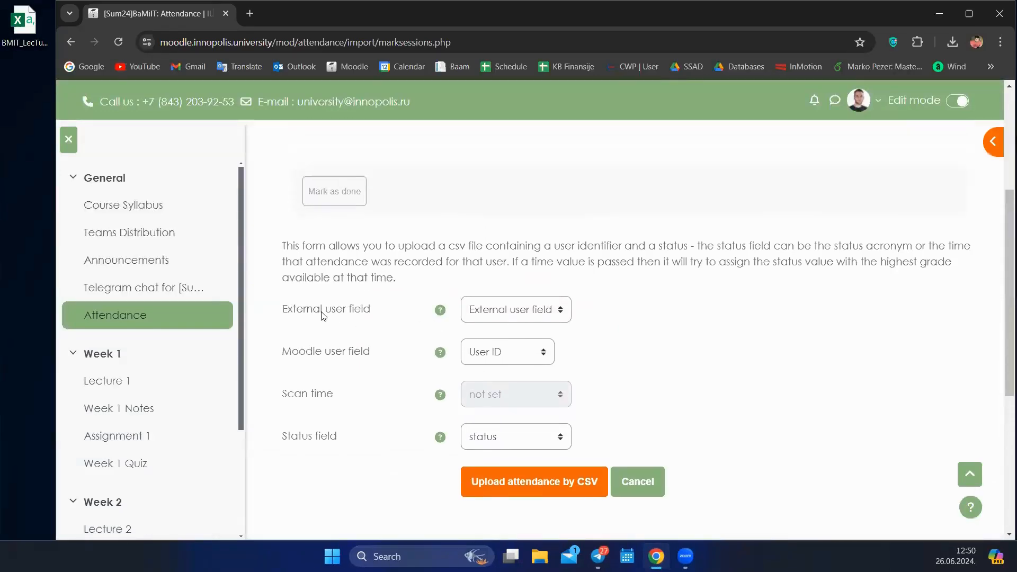
click(522, 310)
click(549, 328)
scroll(456, 332, down, 2)
mouse_move(364, 266)
mouse_down()
mouse_move(311, 268)
mouse_move(373, 264)
mouse_up()
click(369, 269)
click(373, 264)
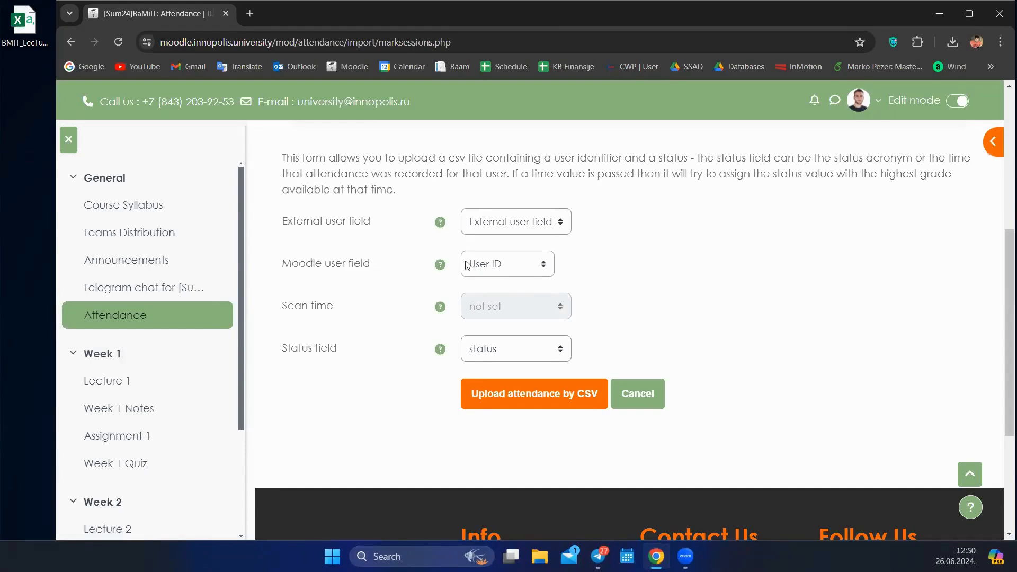
click(506, 268)
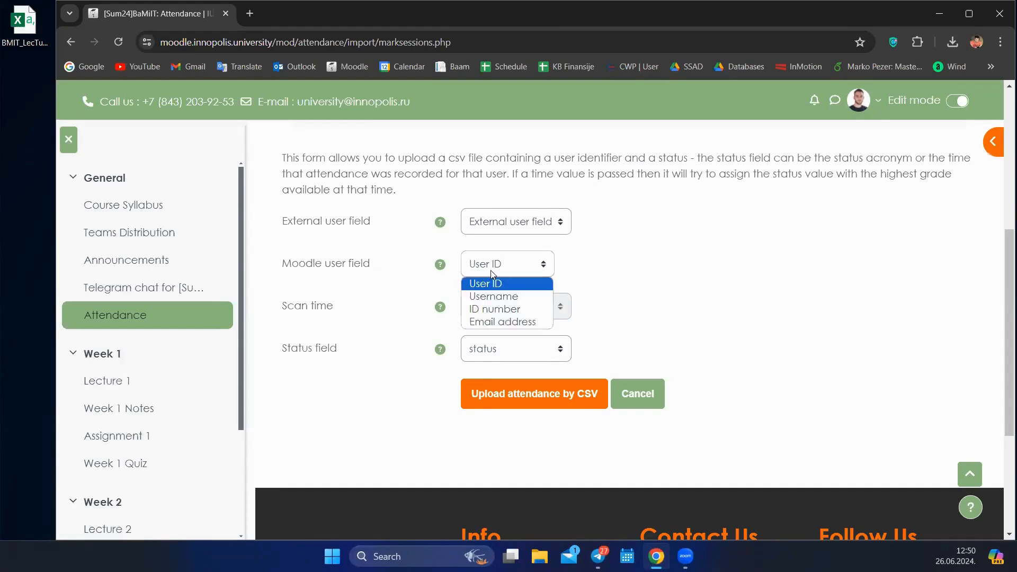
click(495, 320)
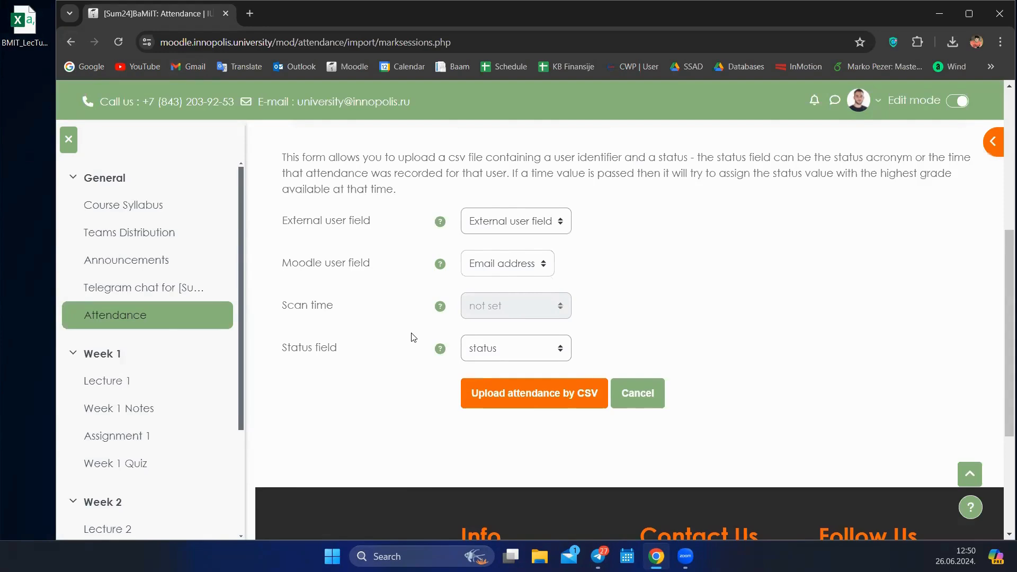
- Import the attendance with status as the status field and continue to the session list
scroll(415, 333, down, 1)
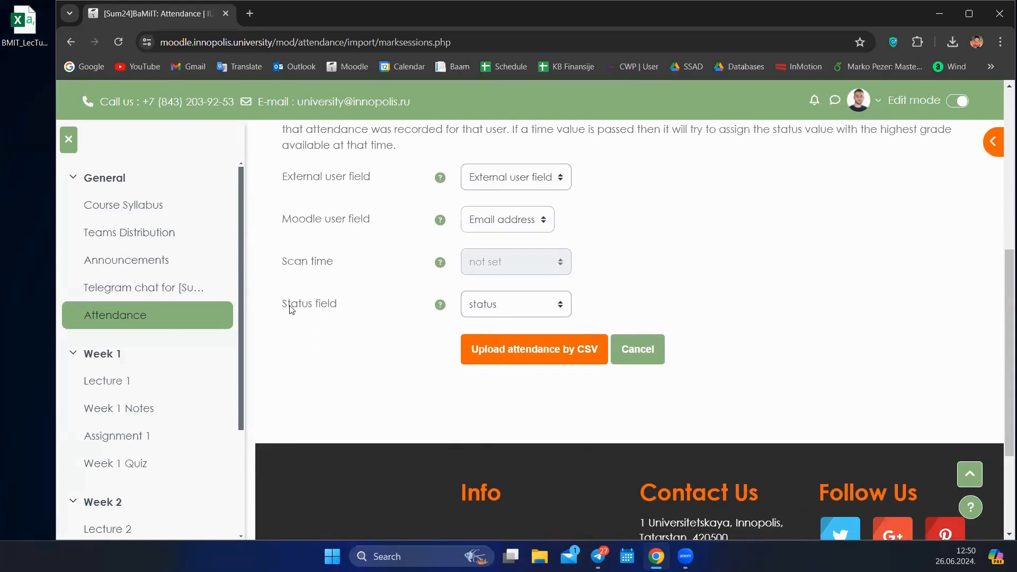
drag(282, 306, 340, 306)
click(352, 306)
scroll(493, 368, down, 1)
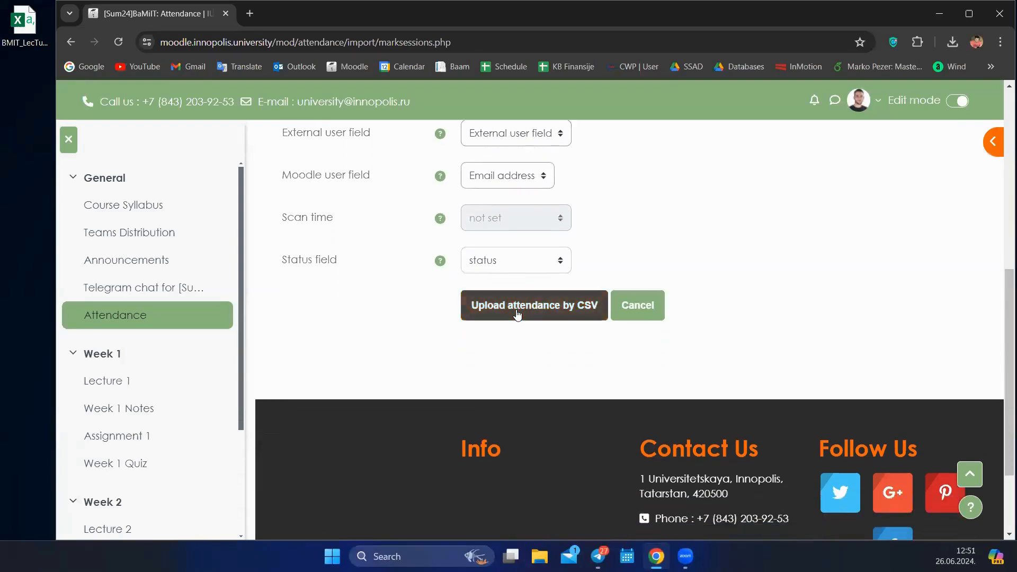
scroll(472, 354, up, 2)
click(496, 405)
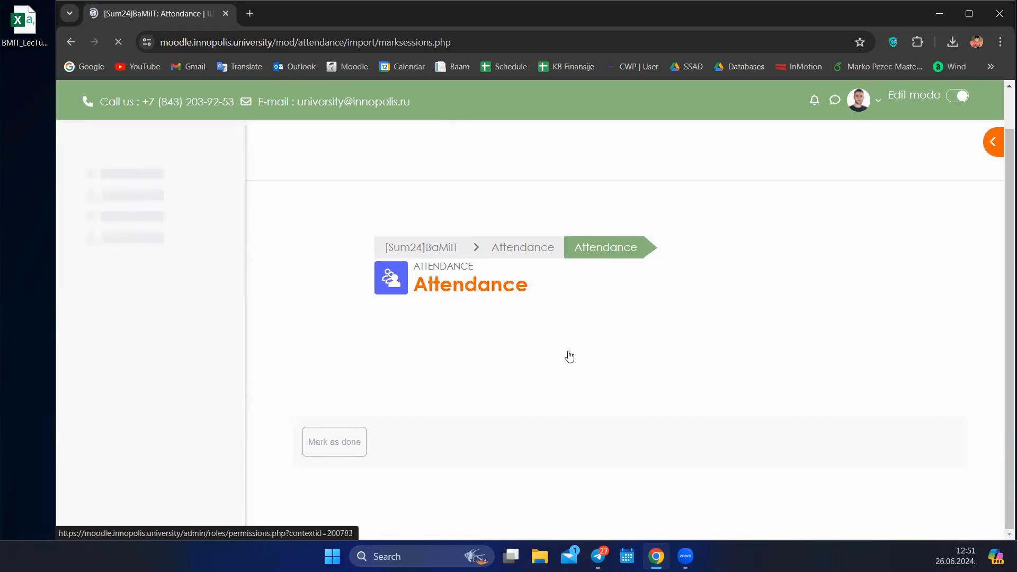
scroll(544, 380, down, 2)
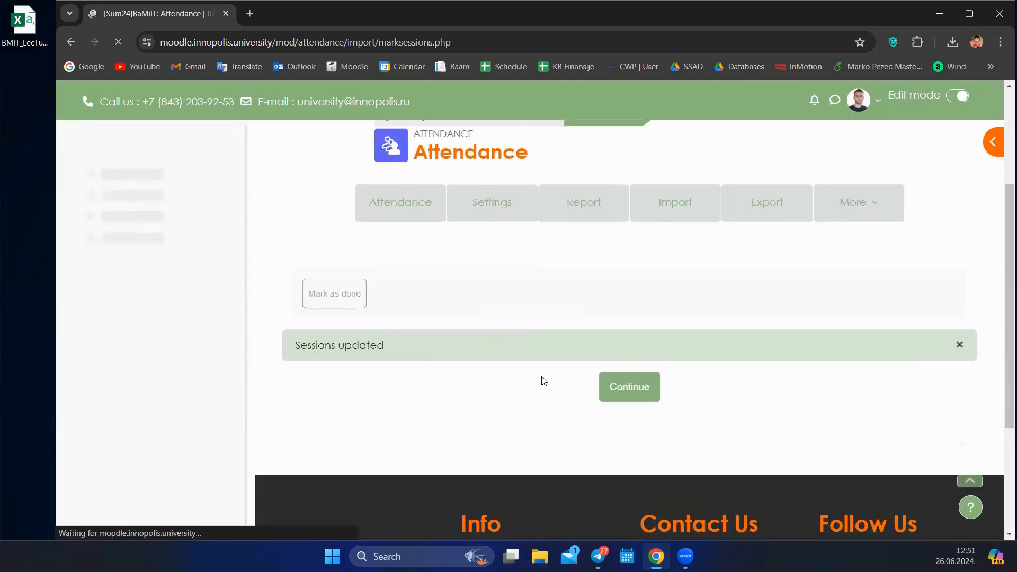
click(642, 388)
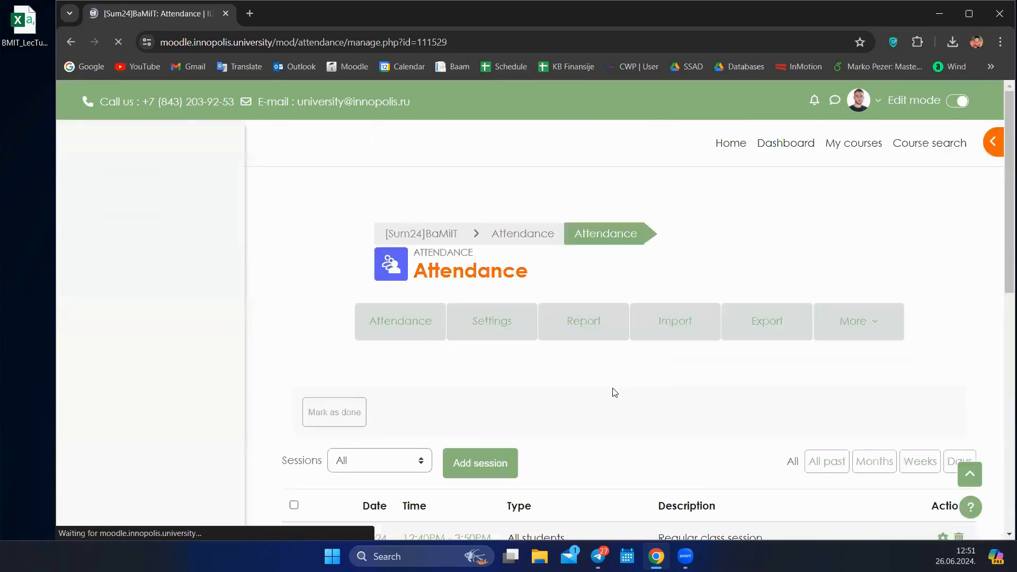
- Open the 14 June session's attendance in a new tab and check the students' recorded statuses
scroll(610, 363, down, 4)
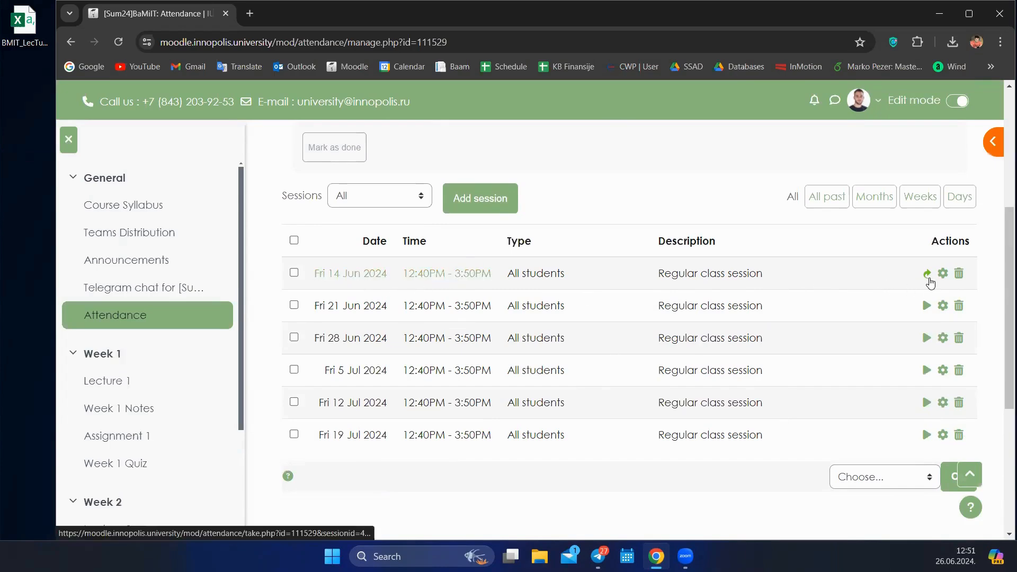
scroll(463, 237, down, 1)
middle_click(464, 238)
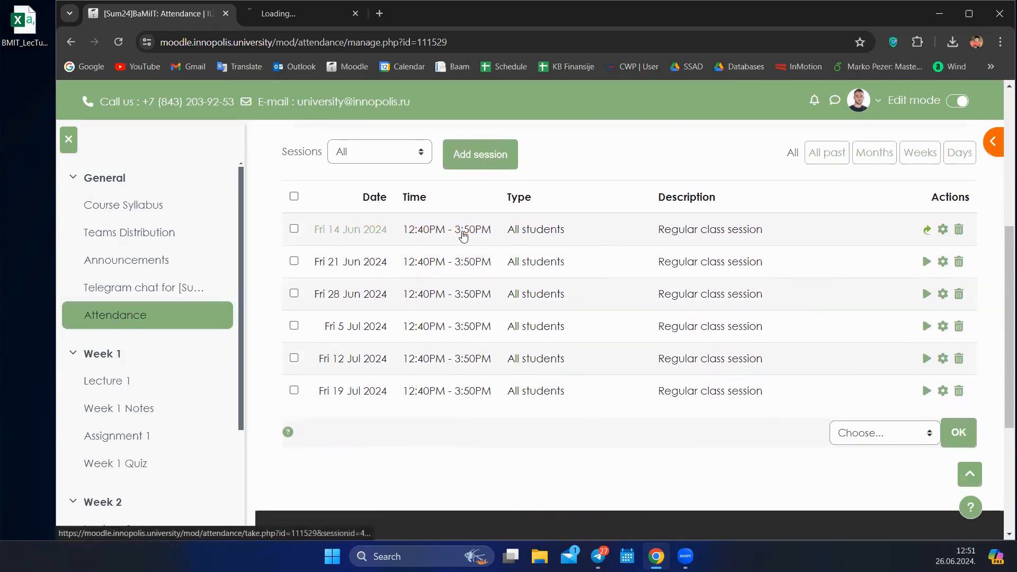
click(308, 20)
scroll(506, 426, down, 10)
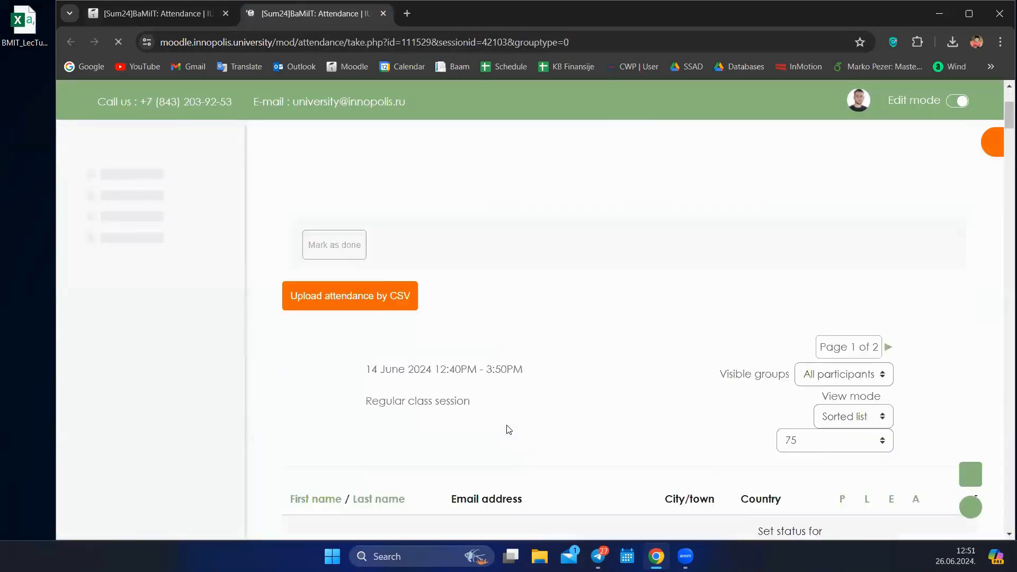
scroll(801, 234, down, 15)
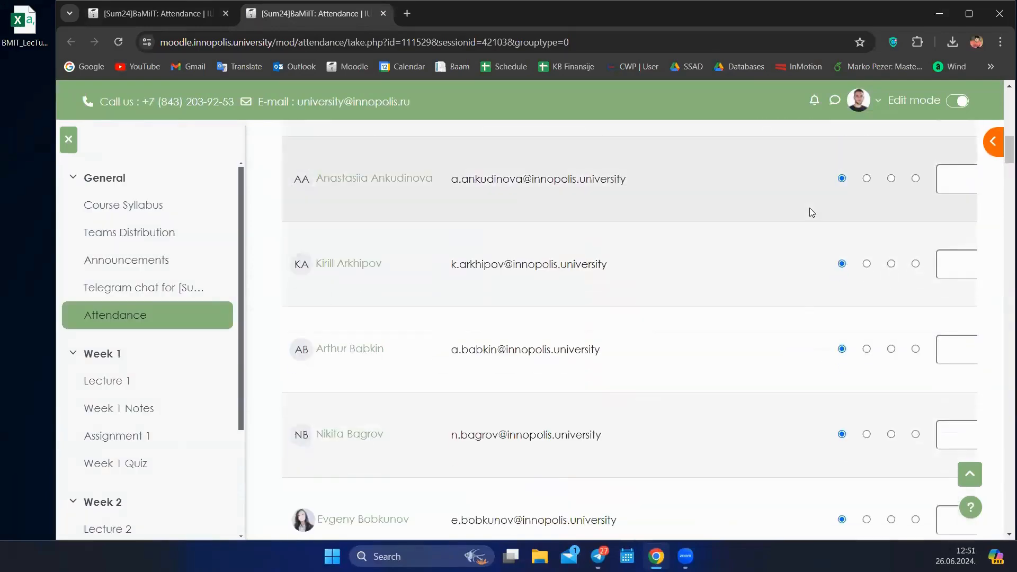
- Find the first red-highlighted student without a recorded status, among the surnames starting with K, and mark that student as Excused (E)
scroll(816, 298, down, 15)
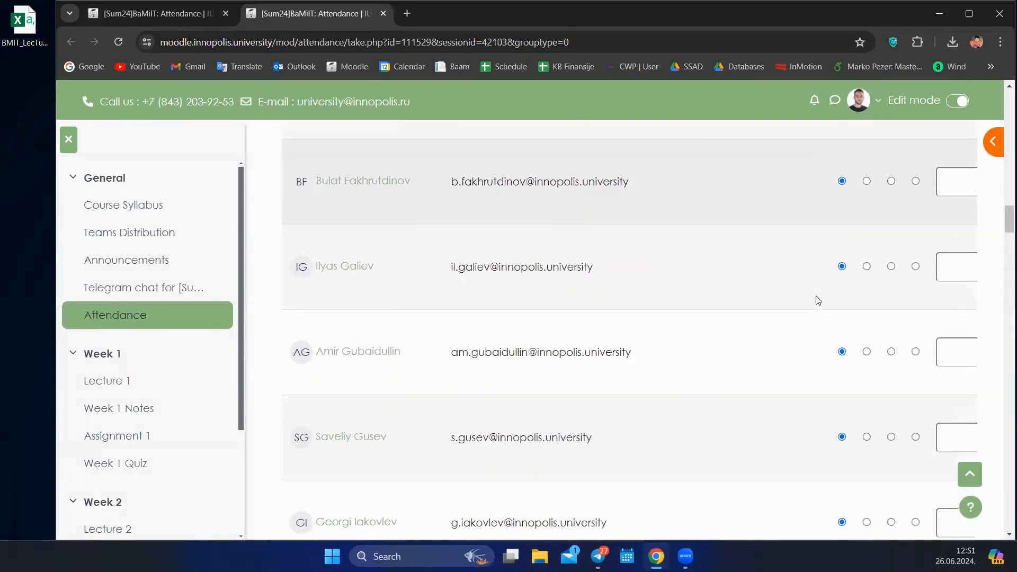
scroll(817, 301, down, 11)
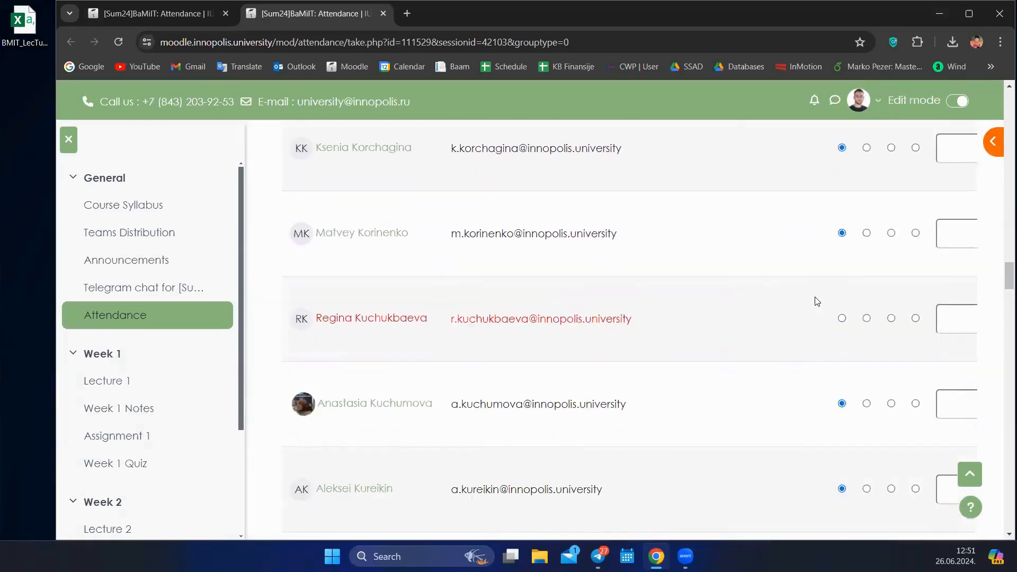
scroll(669, 302, up, 2)
scroll(673, 284, down, 9)
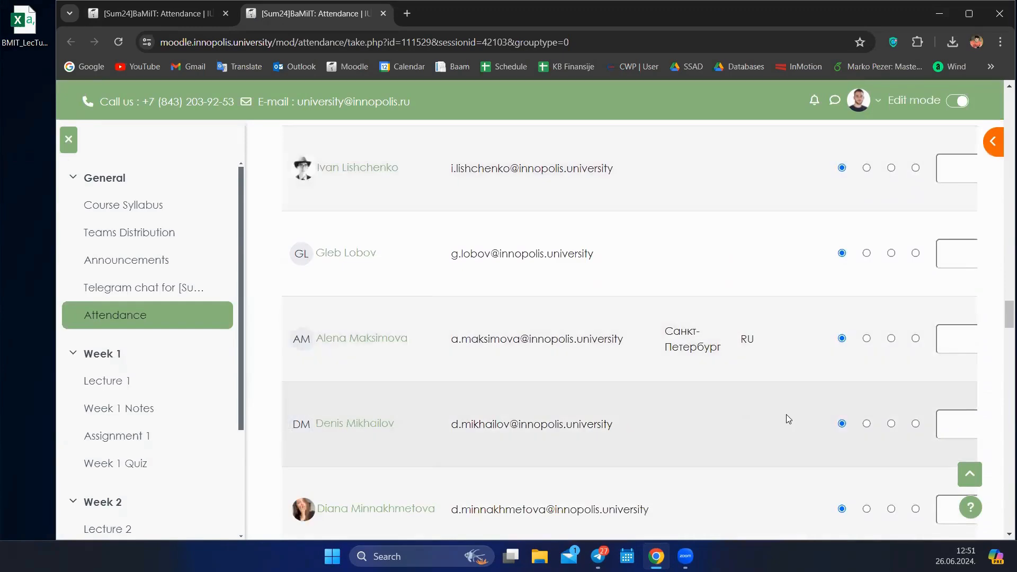
scroll(793, 434, up, 6)
scroll(816, 426, down, 1)
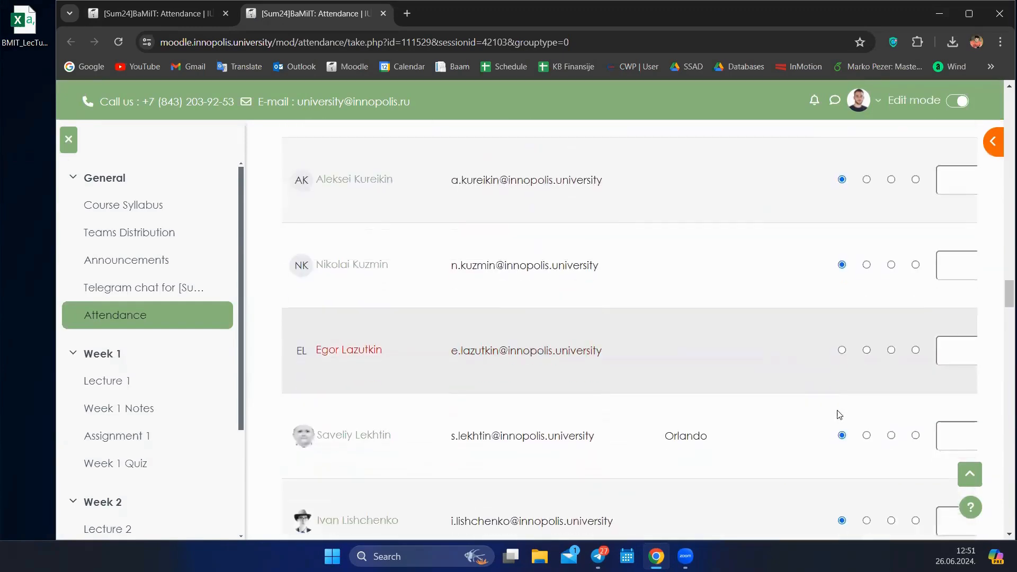
scroll(847, 371, up, 1)
scroll(817, 425, up, 5)
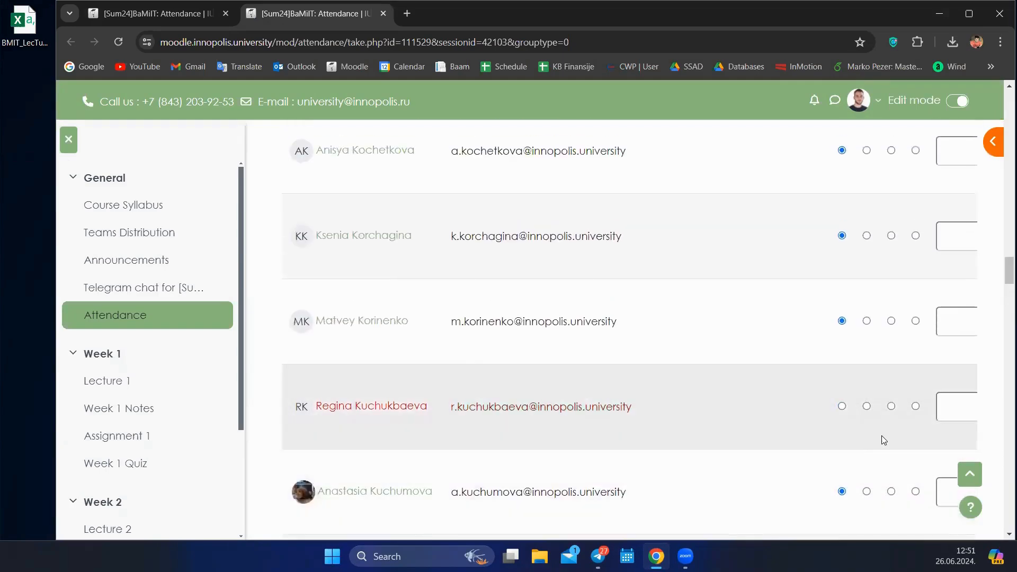
click(891, 406)
- Review the recorded P, L, E and A statuses of the students on the first page of the session
scroll(795, 424, up, 12)
scroll(797, 416, up, 20)
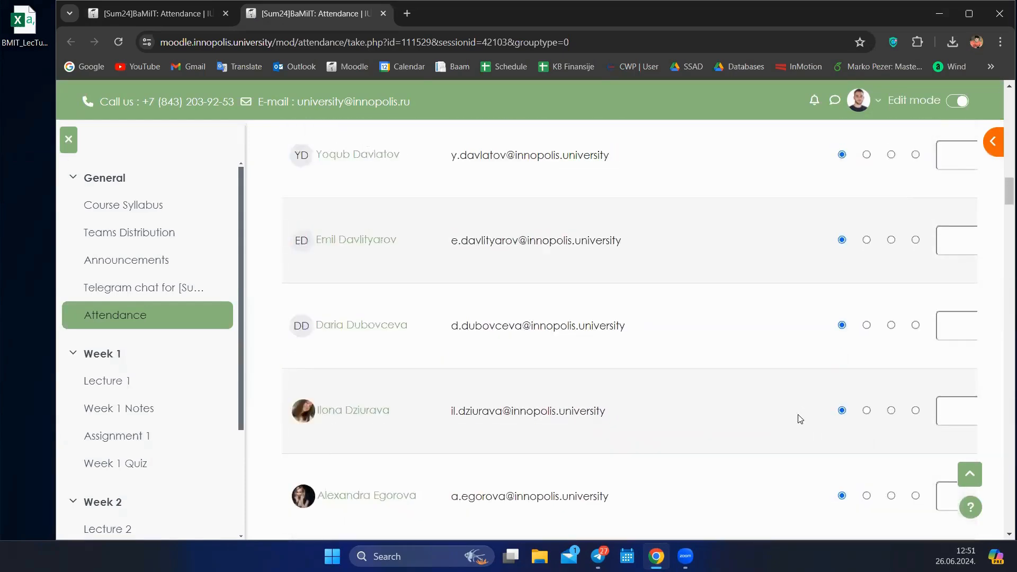
scroll(821, 412, up, 3)
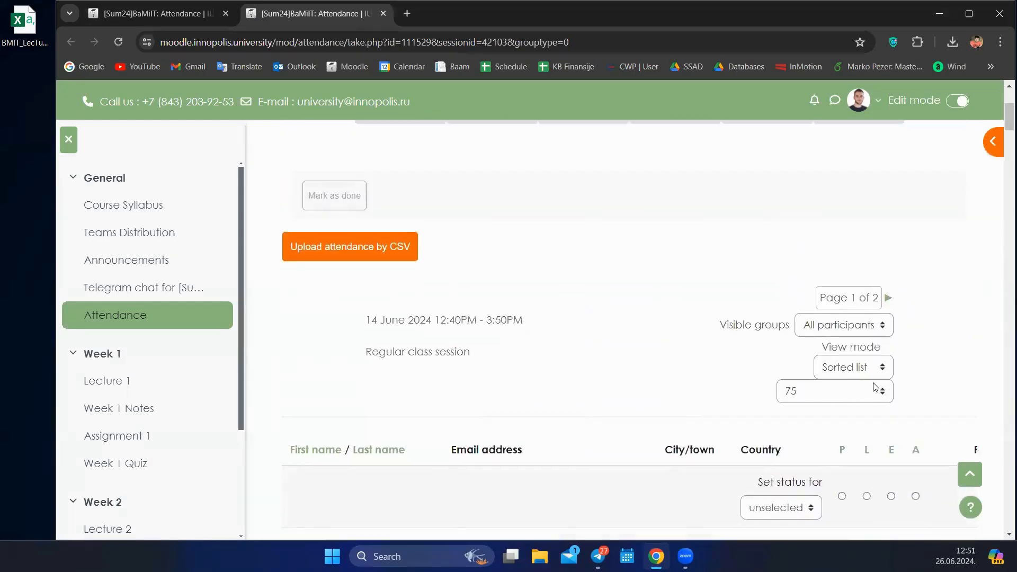
scroll(874, 318, down, 3)
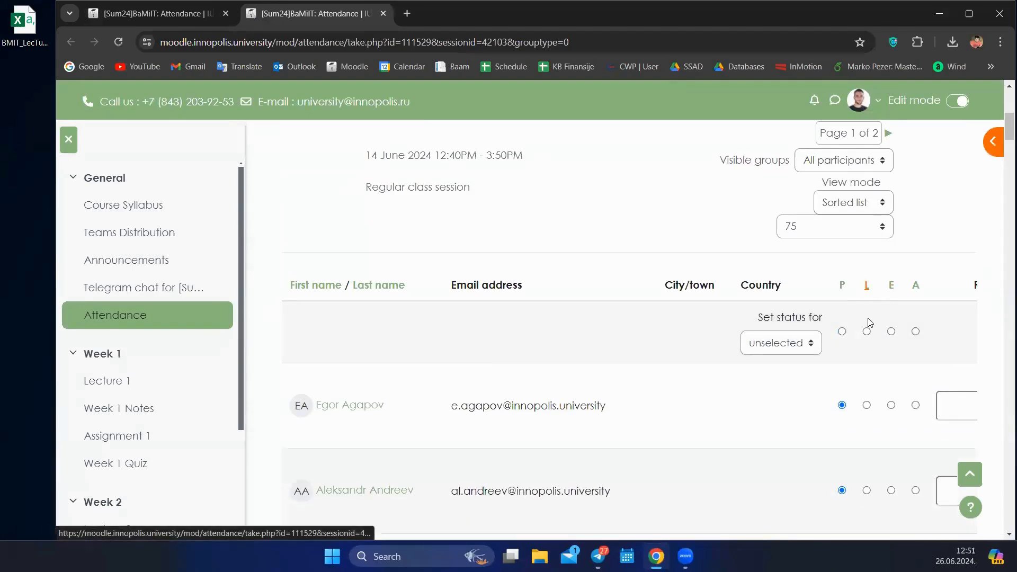
scroll(869, 313, down, 10)
scroll(868, 325, up, 10)
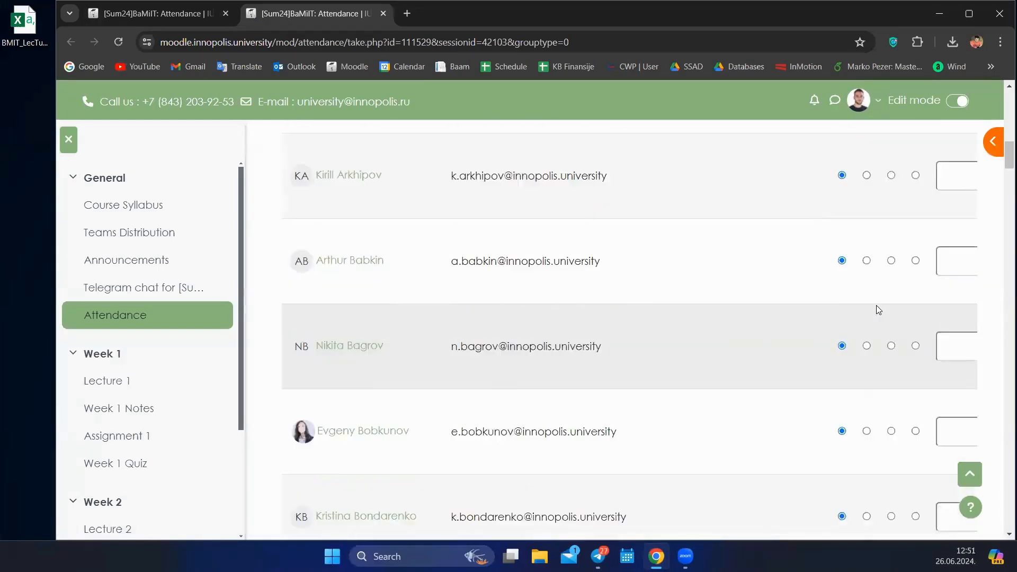
scroll(900, 292, down, 15)
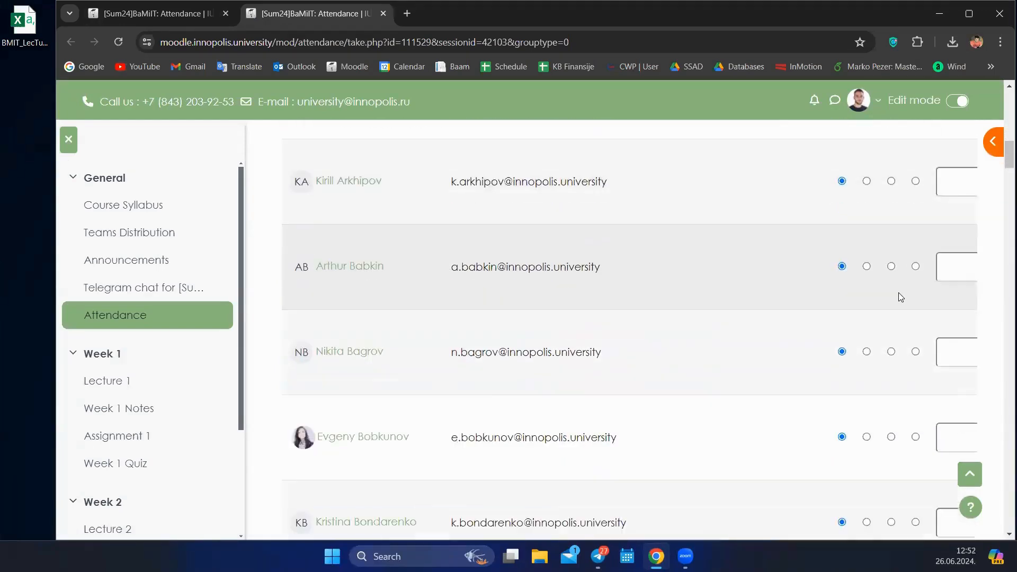
scroll(894, 316, down, 10)
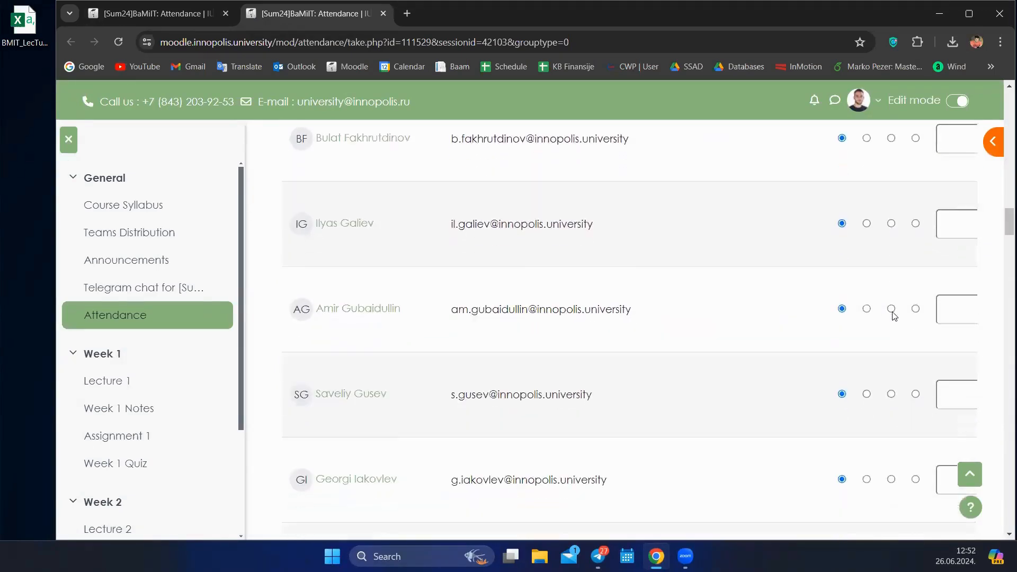
scroll(900, 318, up, 14)
scroll(901, 309, up, 15)
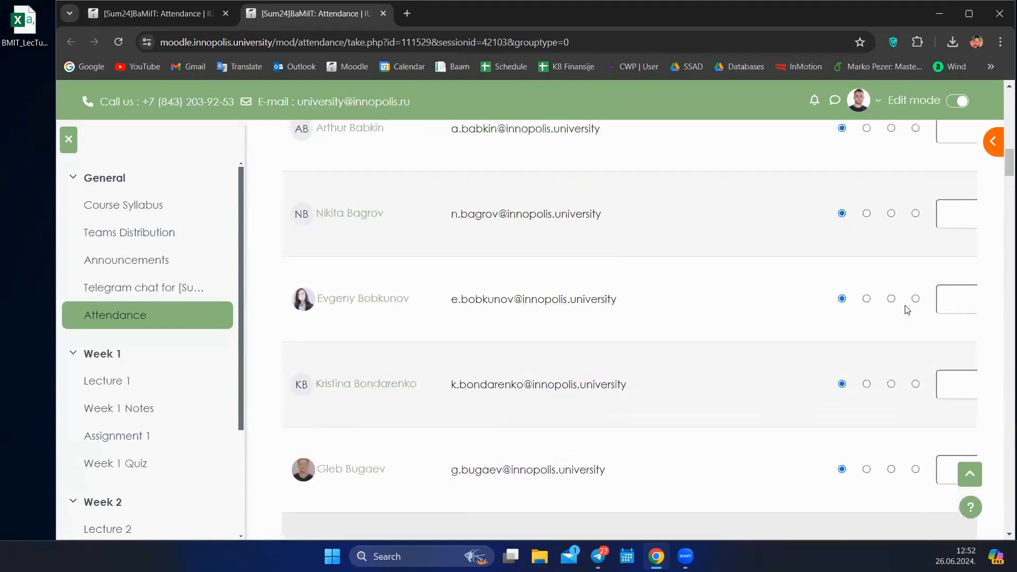
- Keep the bulk status setting on unselected and set all students without a status on this page to Absent (A)
scroll(895, 315, down, 1)
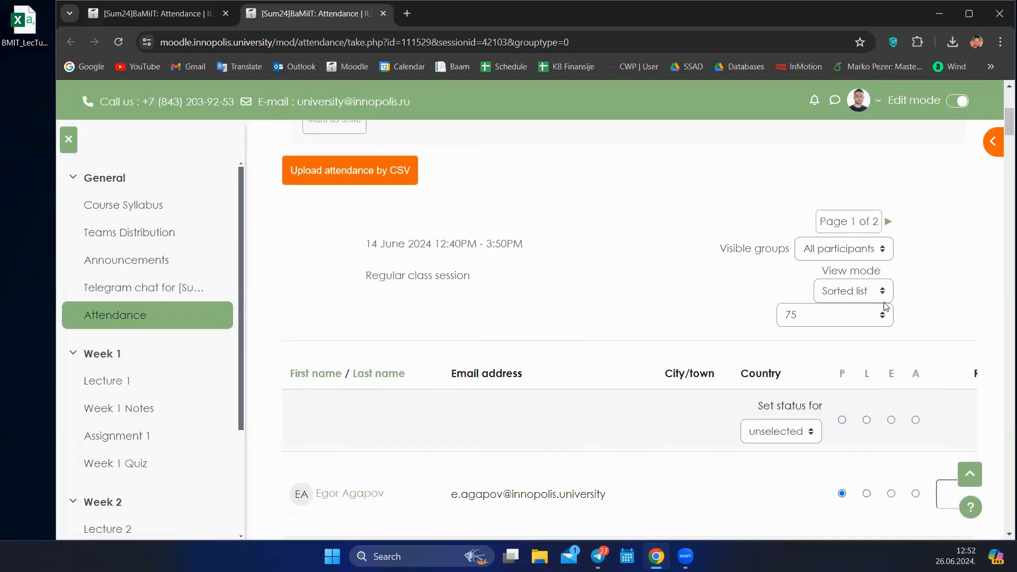
scroll(711, 369, up, 1)
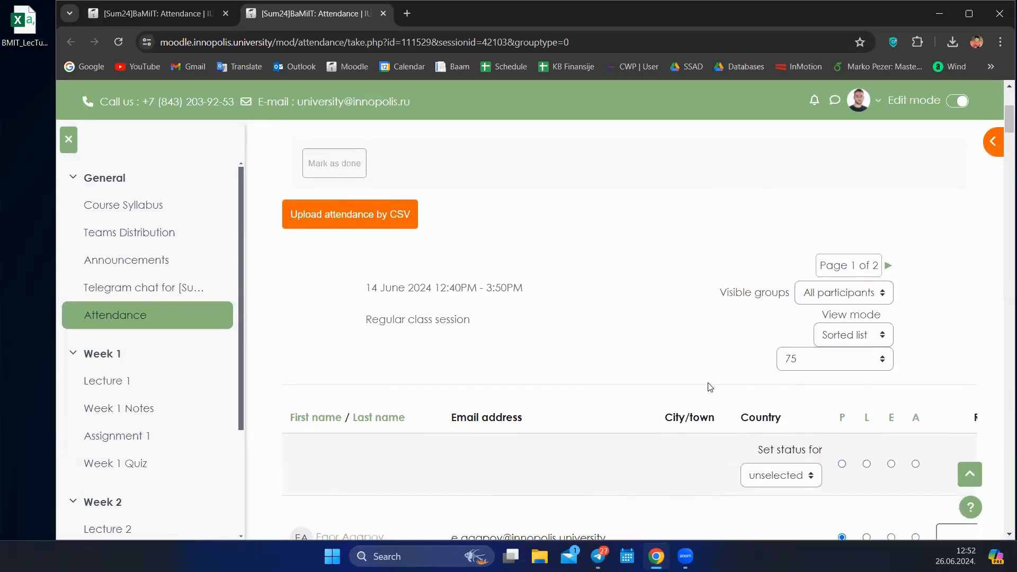
scroll(791, 398, down, 2)
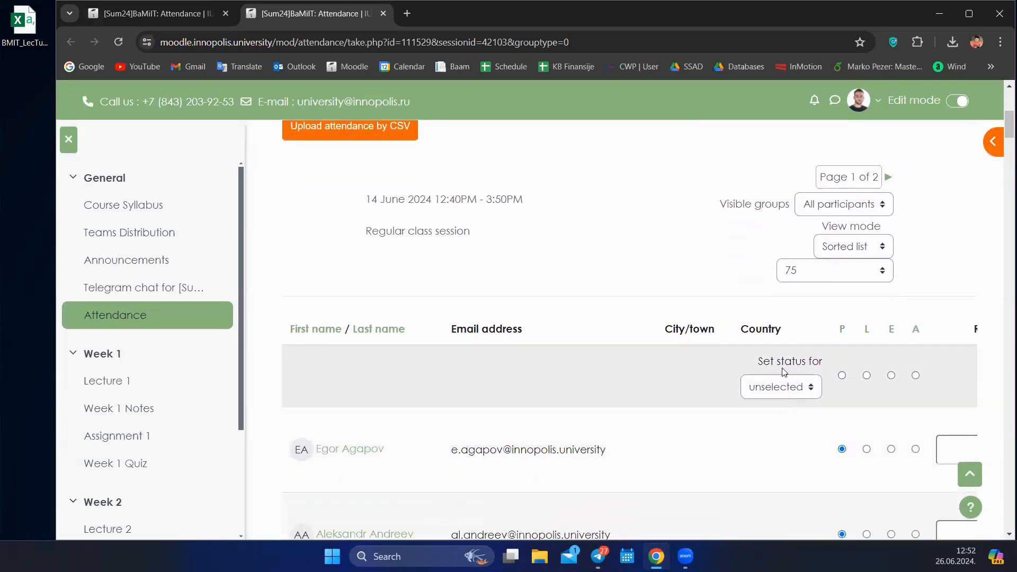
drag(757, 361, 833, 362)
click(830, 364)
click(779, 393)
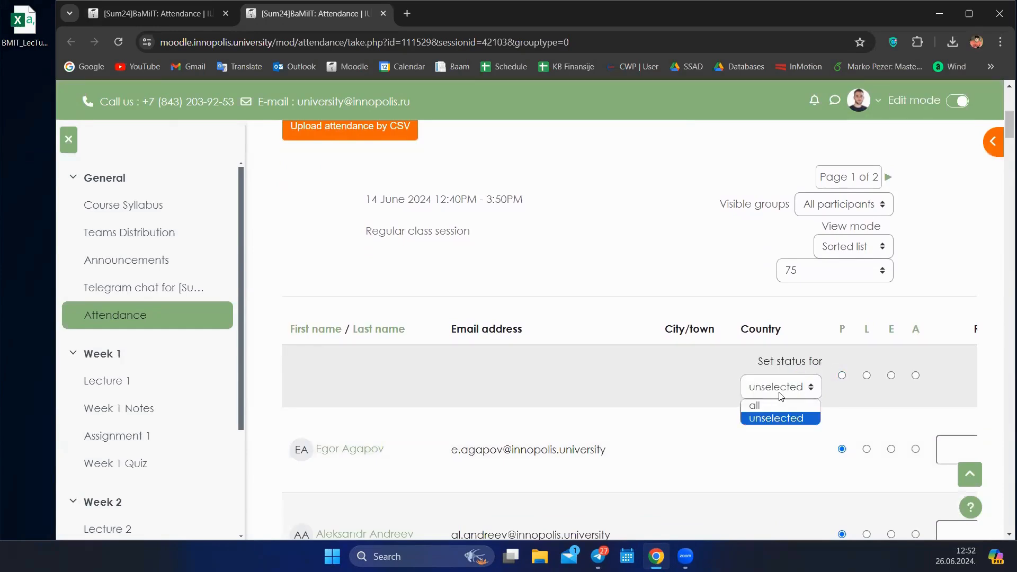
click(781, 418)
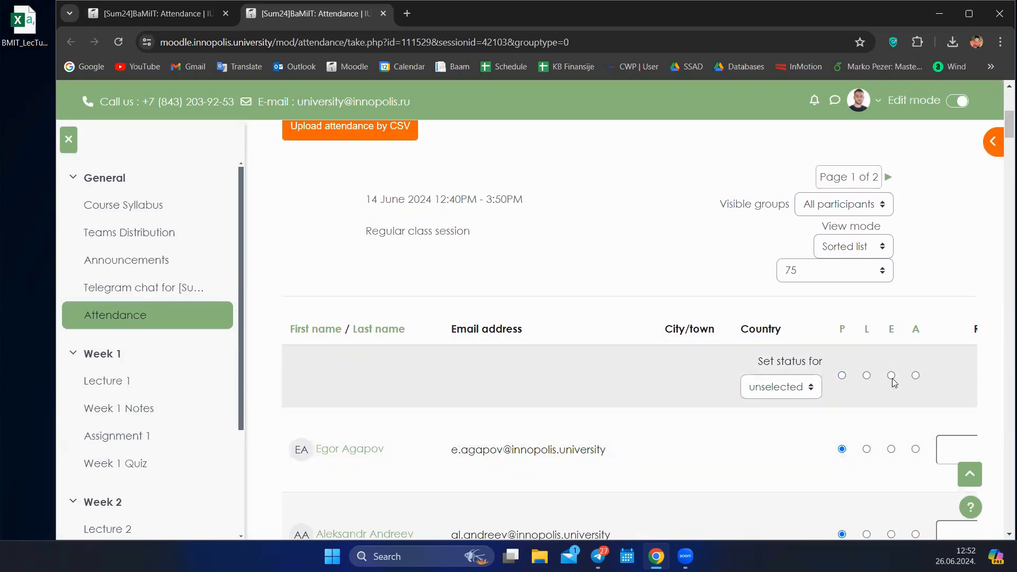
- Check the statuses of the red-highlighted students across the first page after the bulk change
scroll(890, 450, down, 20)
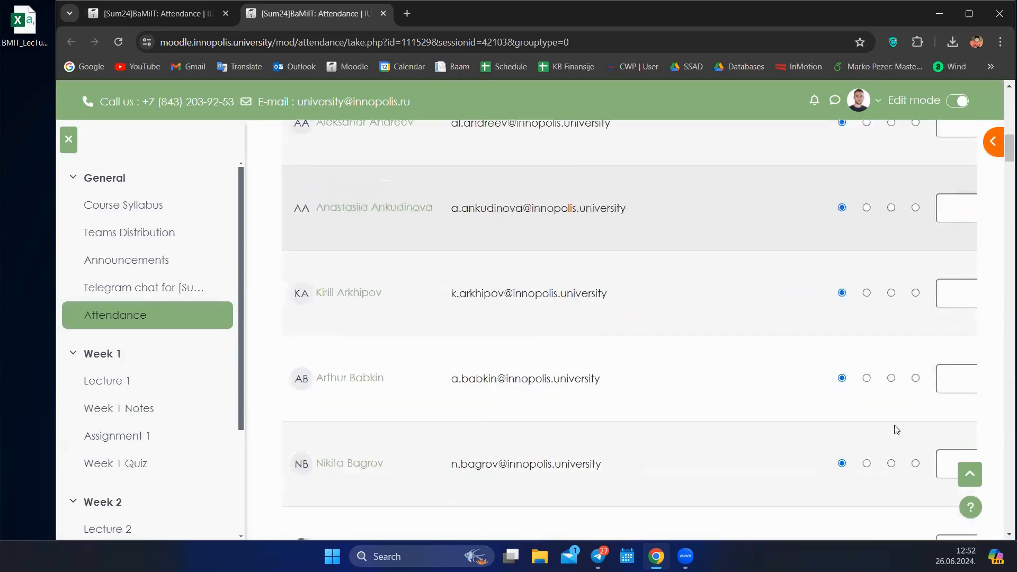
scroll(883, 426, down, 18)
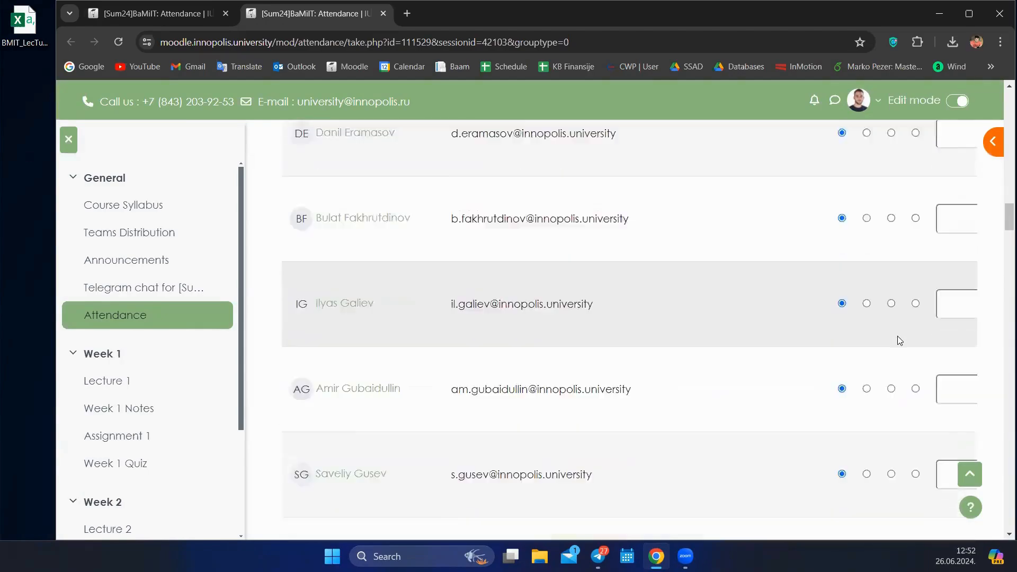
scroll(900, 341, down, 12)
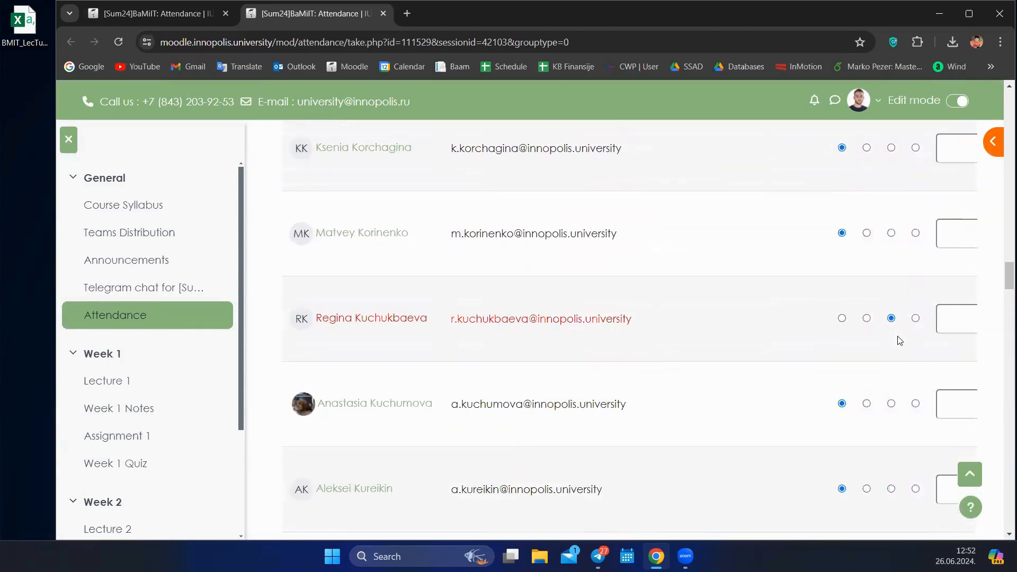
scroll(903, 369, down, 3)
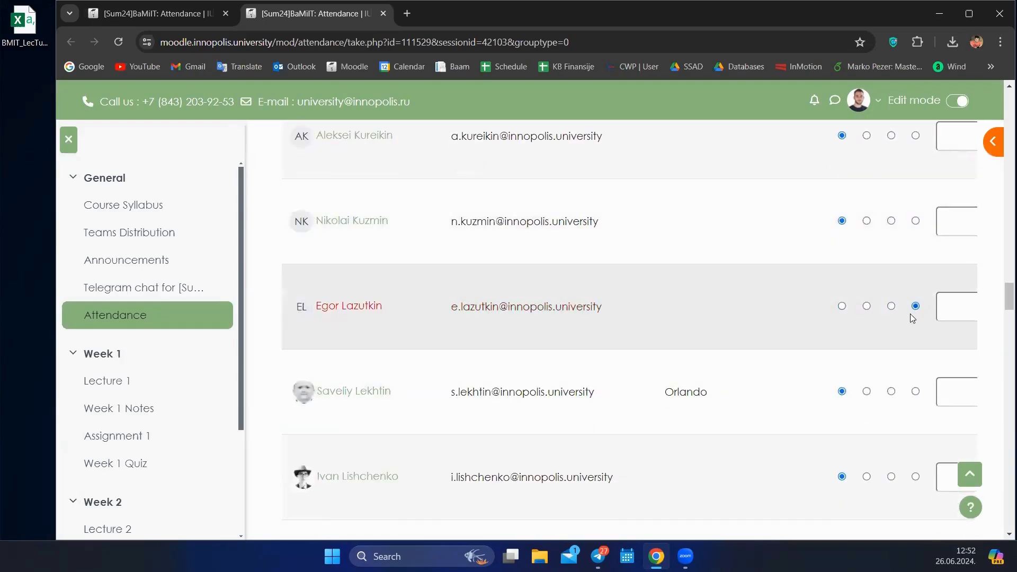
scroll(890, 328, down, 18)
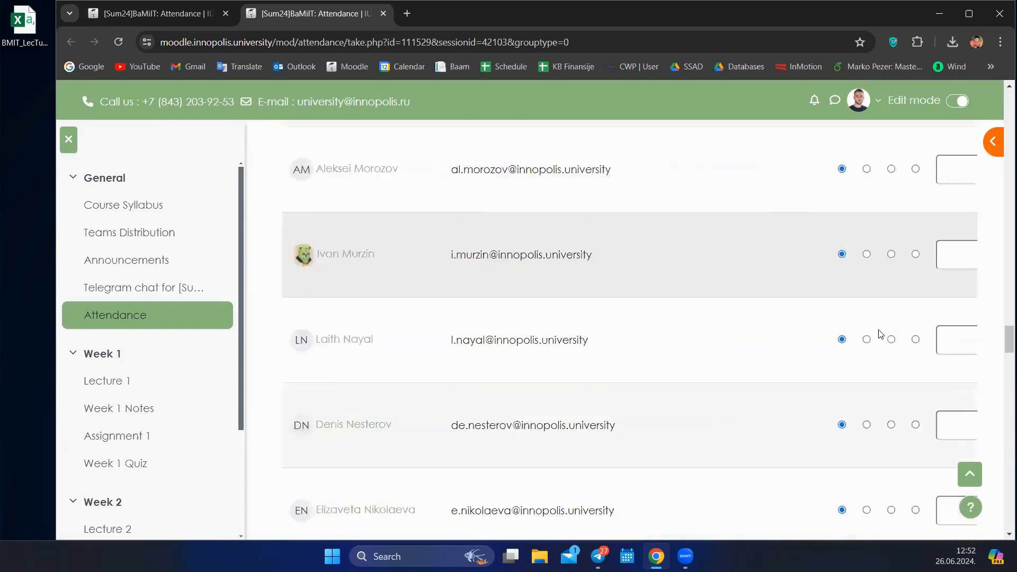
scroll(880, 332, down, 3)
scroll(874, 334, up, 2)
scroll(858, 290, down, 6)
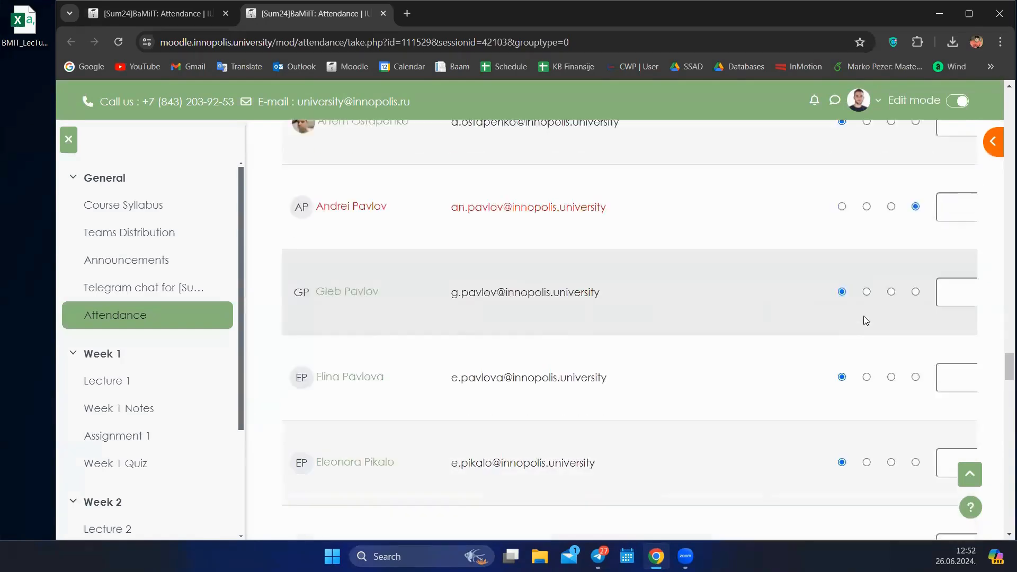
scroll(865, 320, down, 15)
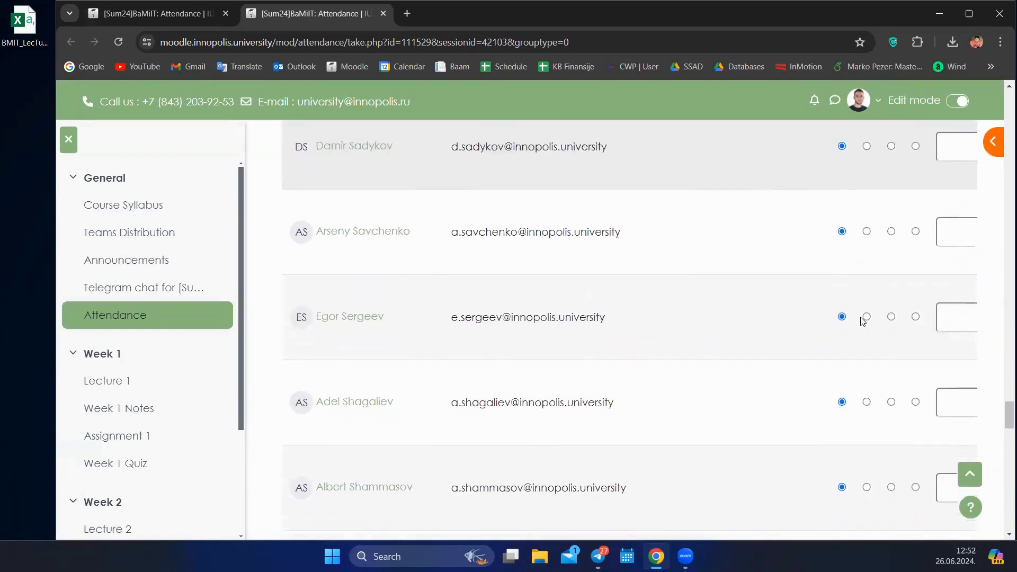
scroll(861, 319, down, 6)
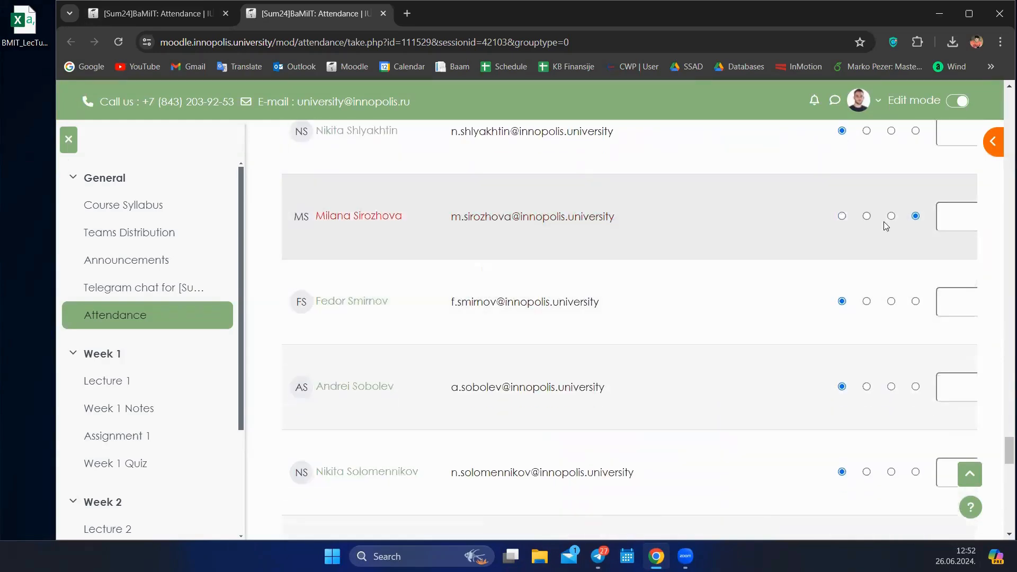
- Save the first page's attendance, show the second page, and check its students' statuses and the save notification
scroll(865, 302, down, 15)
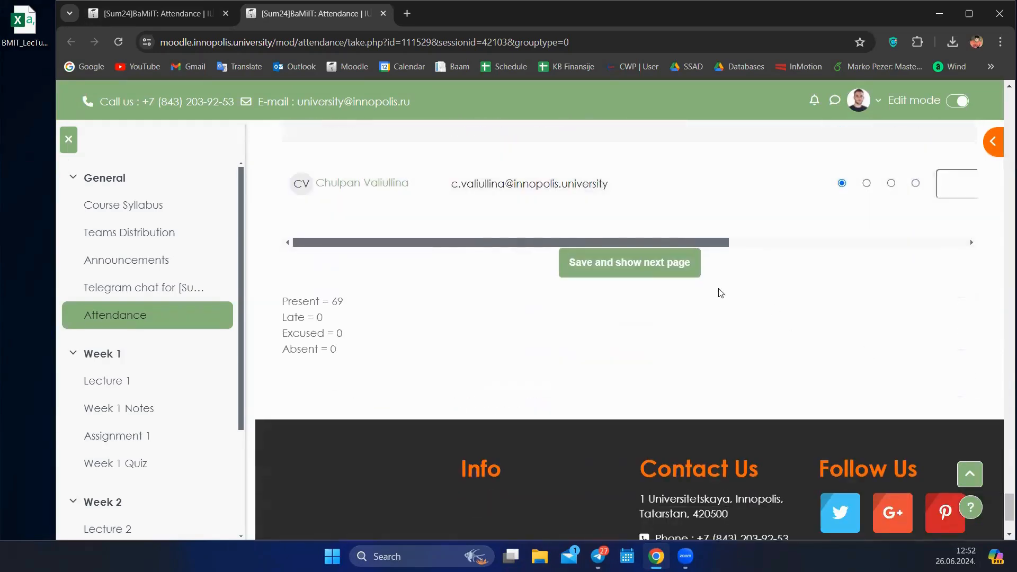
click(656, 269)
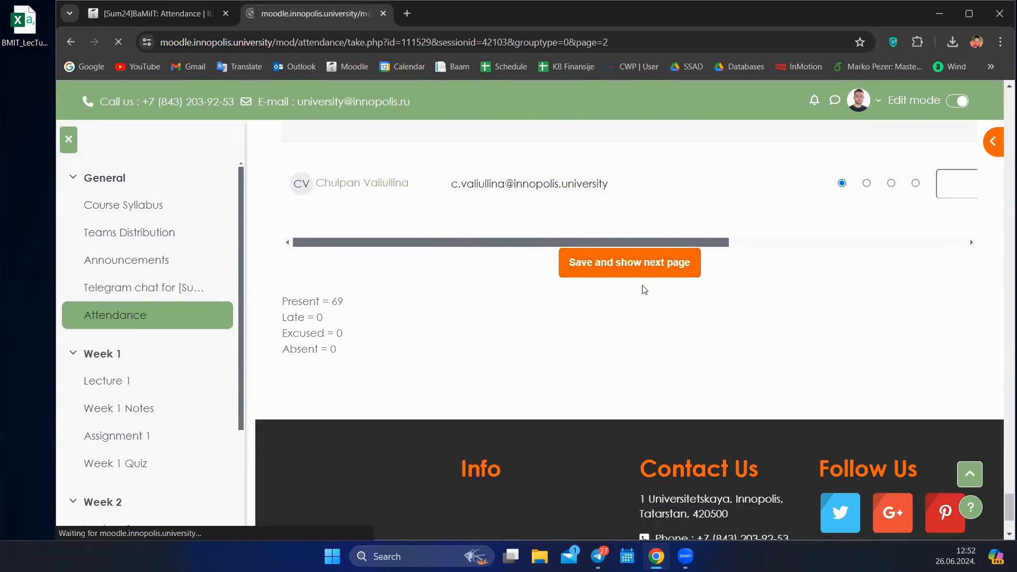
scroll(628, 414, down, 4)
scroll(626, 413, down, 5)
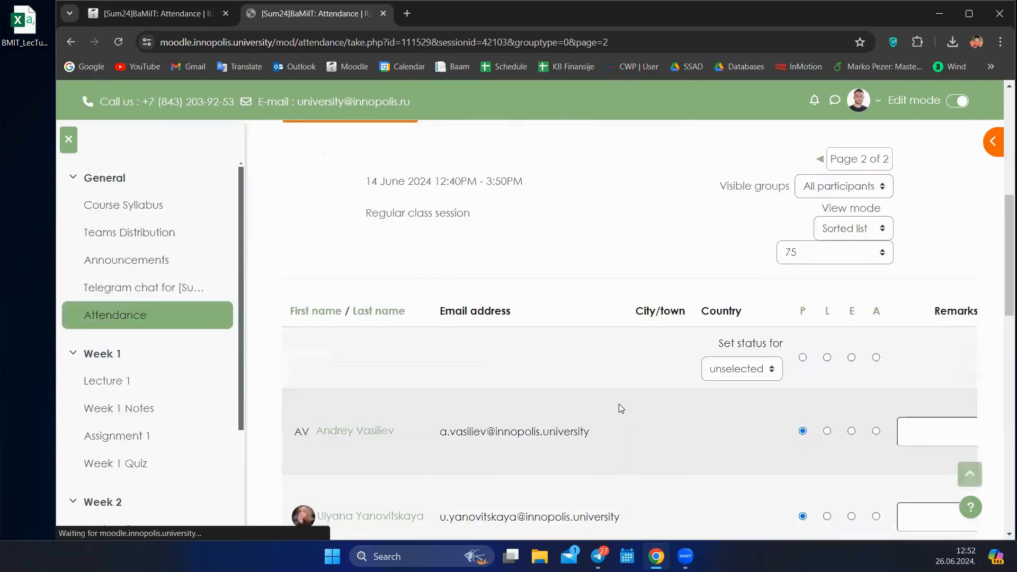
scroll(512, 354, down, 3)
scroll(514, 353, up, 6)
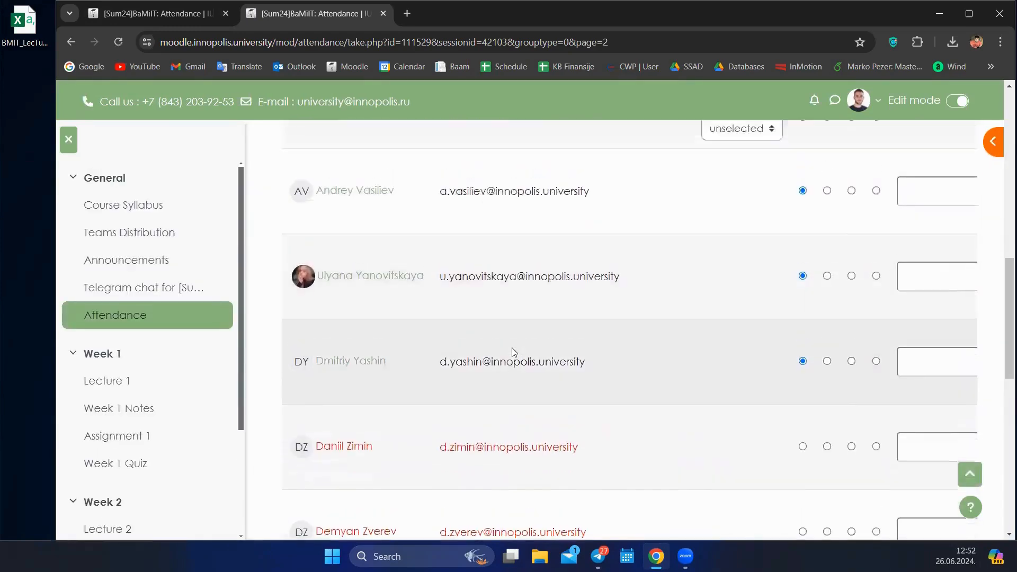
scroll(514, 352, up, 6)
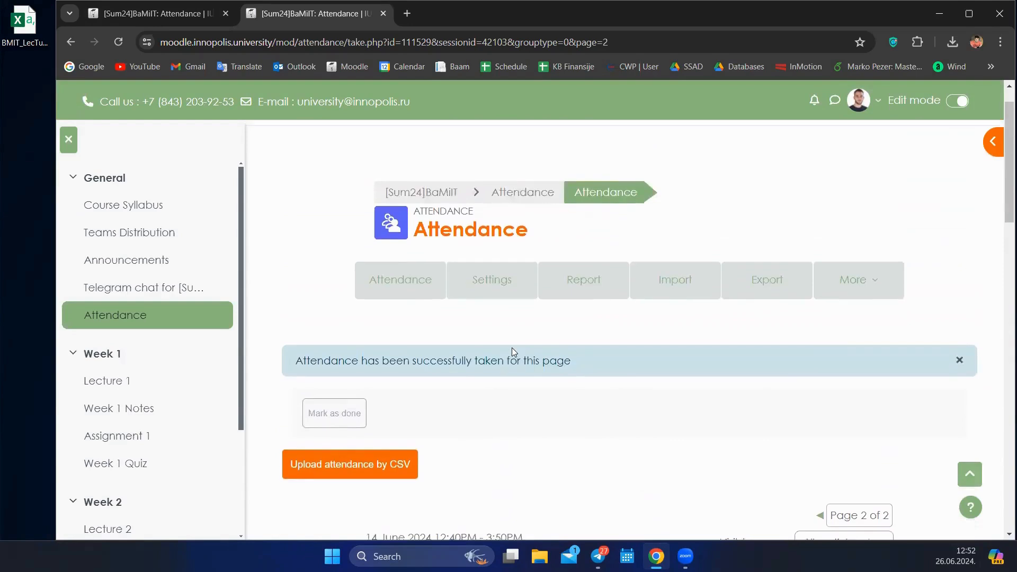